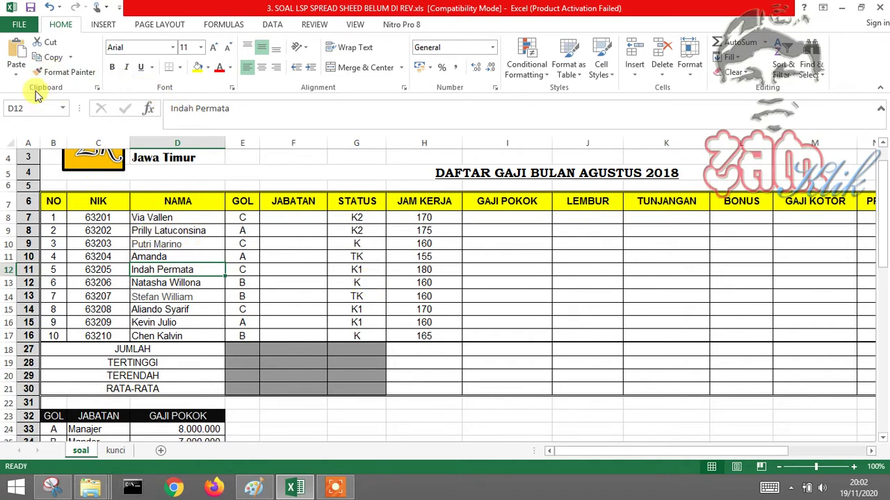
Create a new blank workbook
{"action": "left_click", "coordinate": [18, 24]}
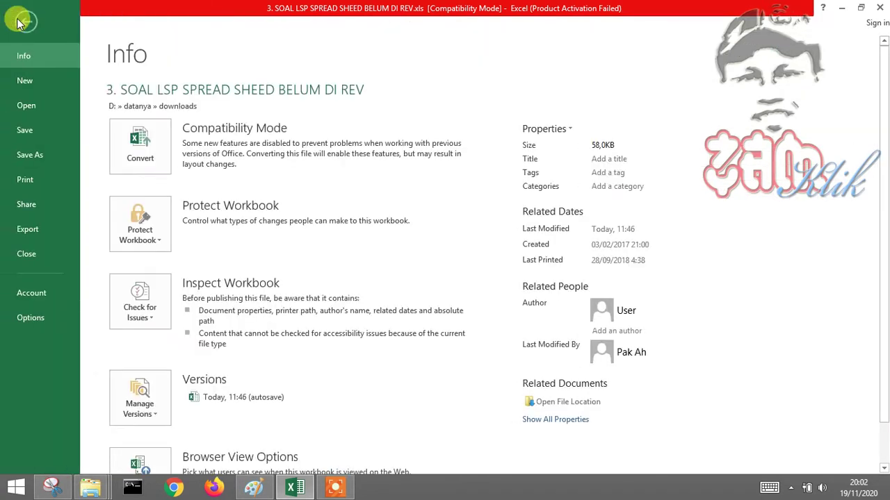
{"action": "left_click", "coordinate": [30, 81]}
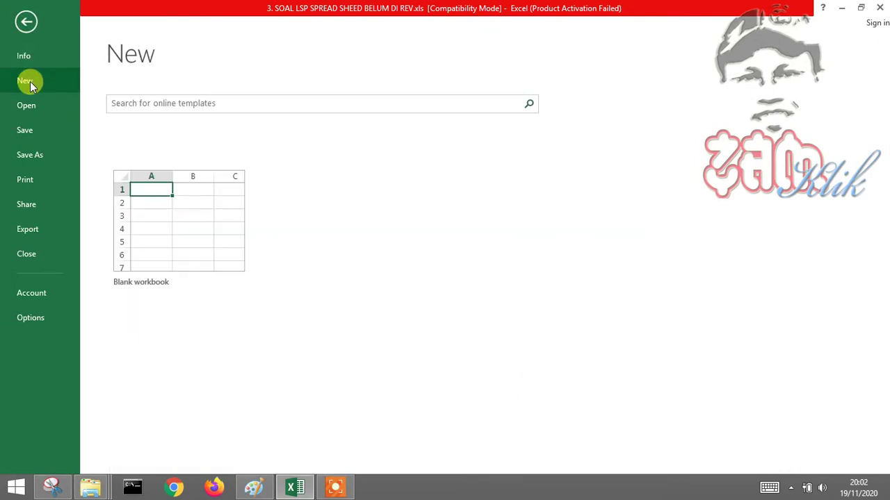
{"action": "left_click", "coordinate": [192, 250]}
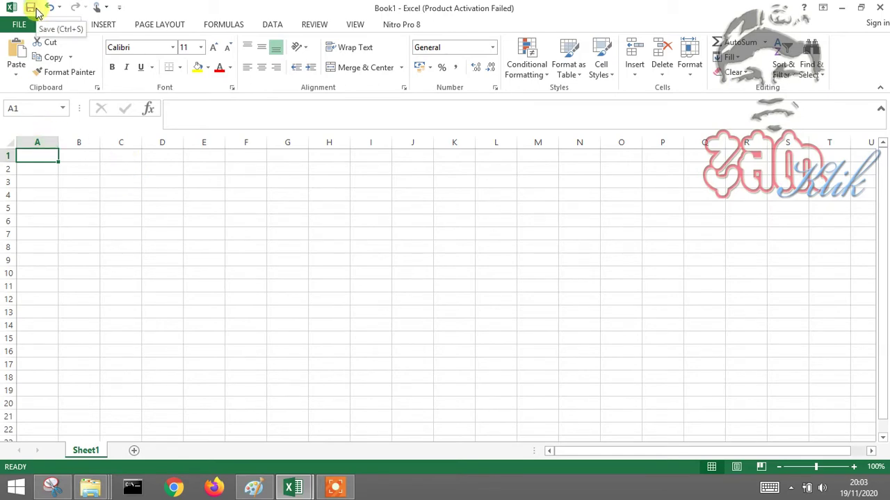
{"action": "left_click", "coordinate": [337, 262]}
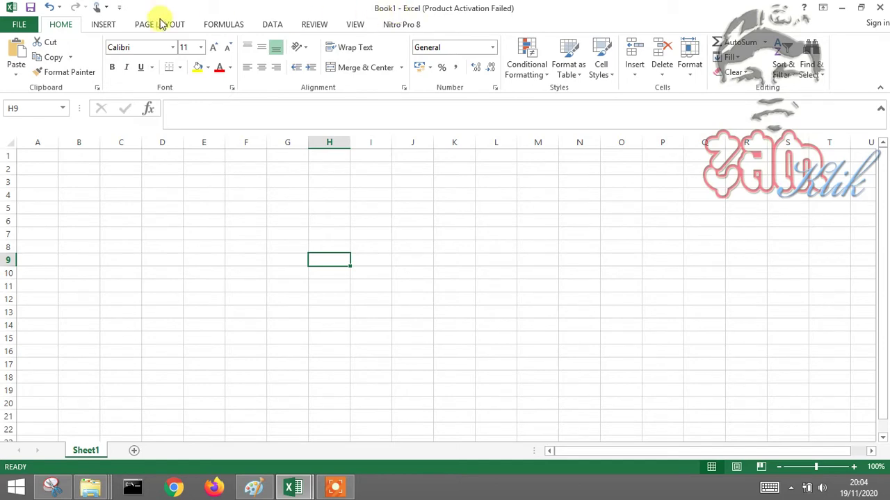
Save the new workbook in the Documents folder as an Excel Workbook named latihan
{"action": "left_click", "coordinate": [30, 8]}
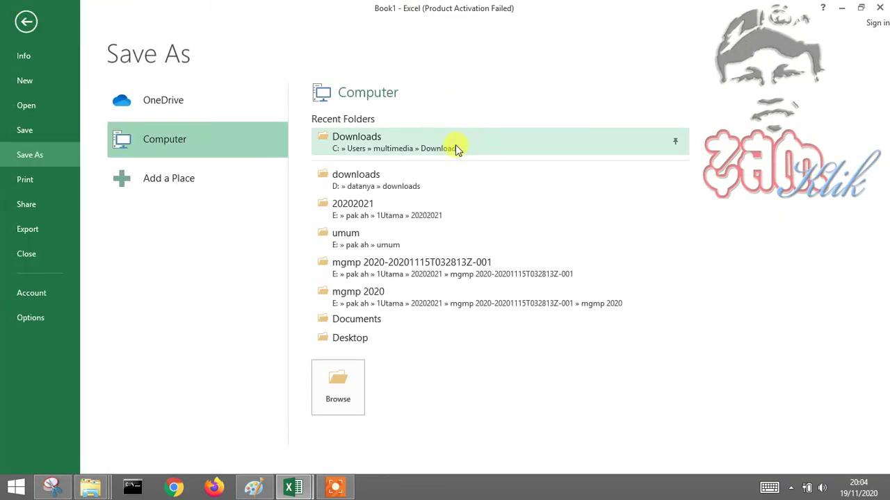
{"action": "left_click", "coordinate": [444, 222]}
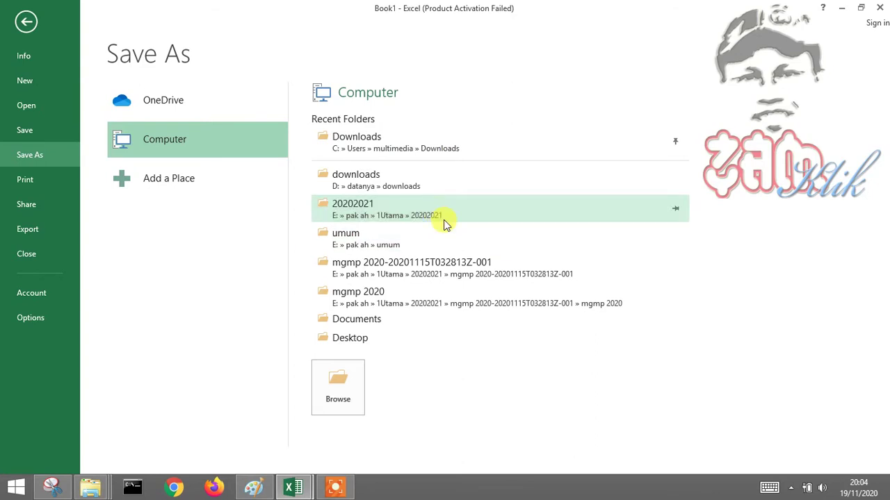
{"action": "left_click", "coordinate": [443, 220]}
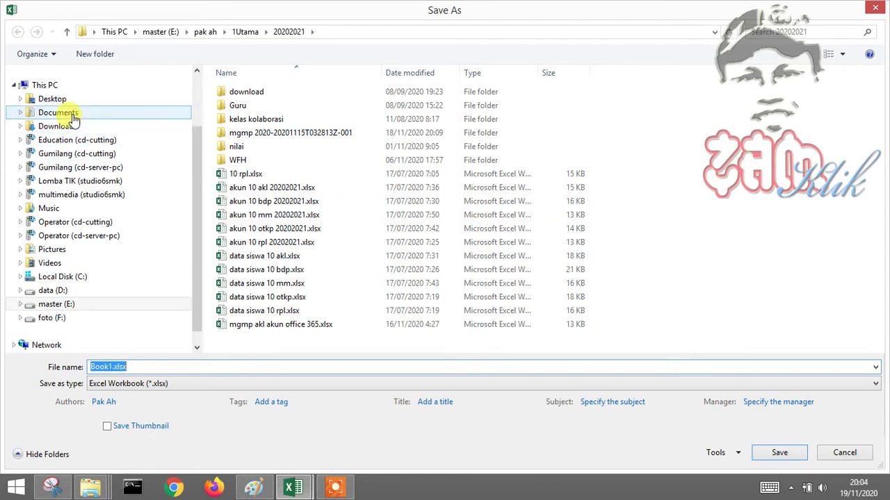
{"action": "left_click", "coordinate": [72, 117]}
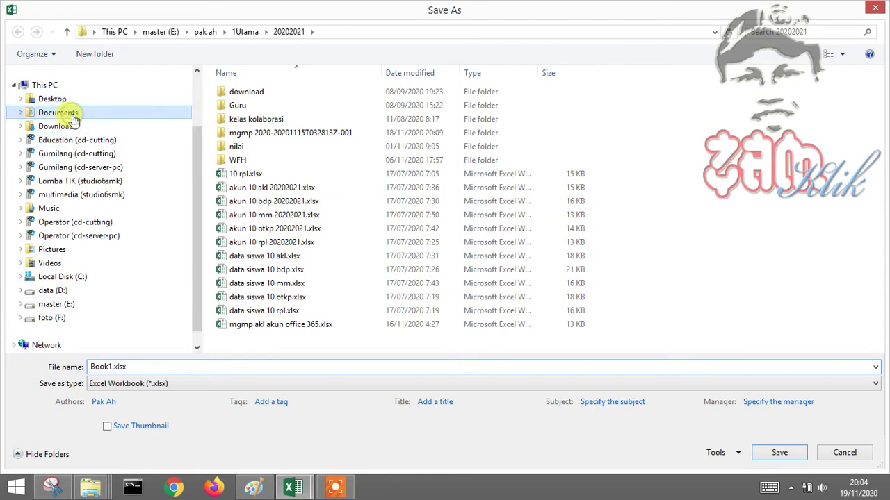
{"action": "left_click", "coordinate": [225, 367]}
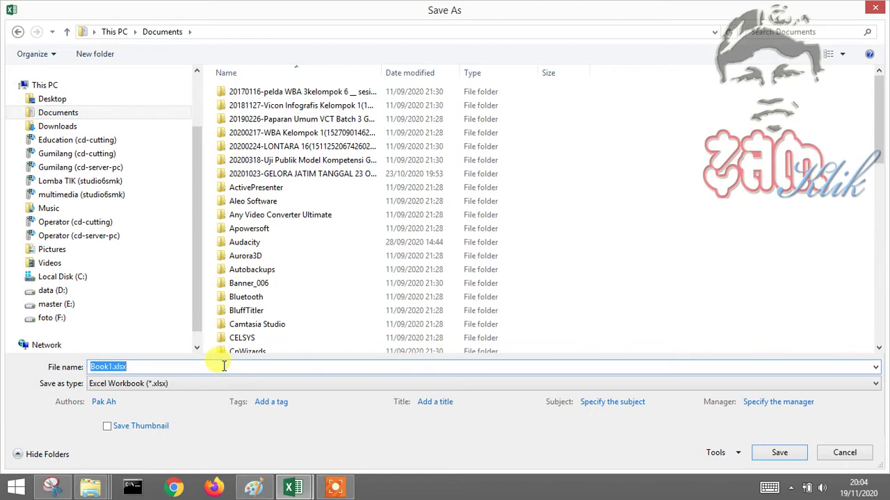
{"action": "key", "text": "BackSpace"}
{"action": "type", "text": "latihan"}
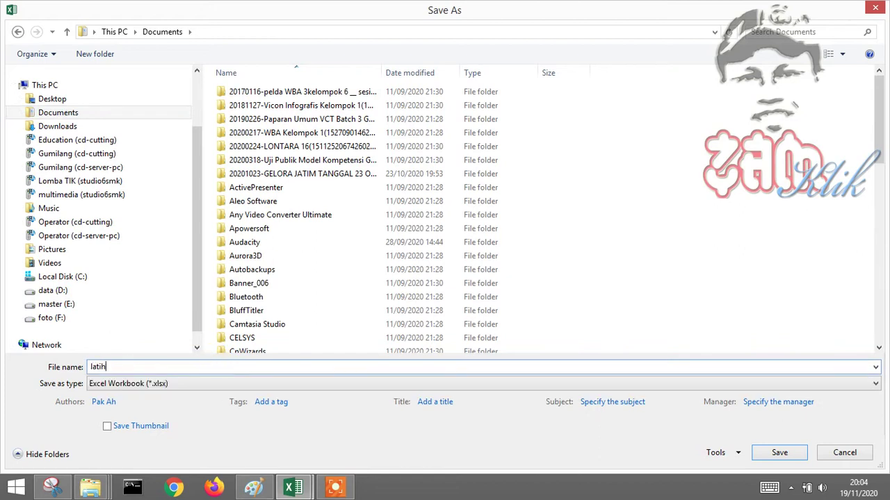
{"action": "key", "text": "Return"}
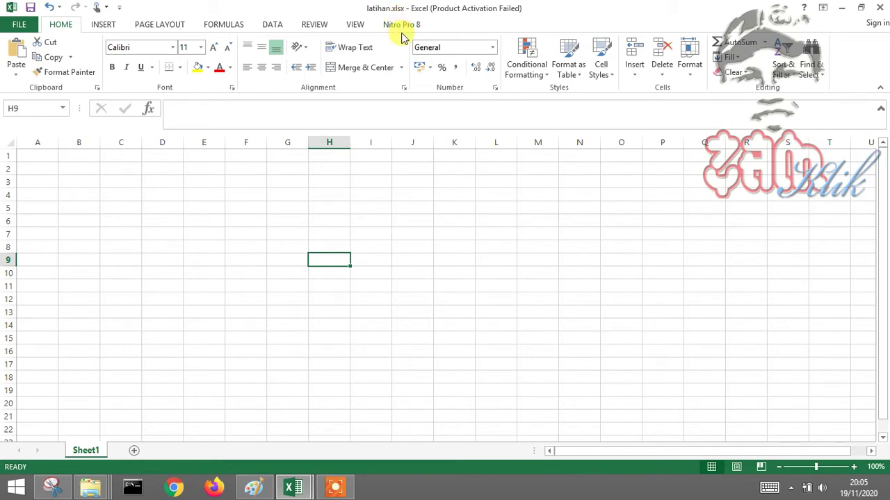
Add seven blank worksheets after Sheet1 and switch to the last one
{"action": "left_click", "coordinate": [364, 220]}
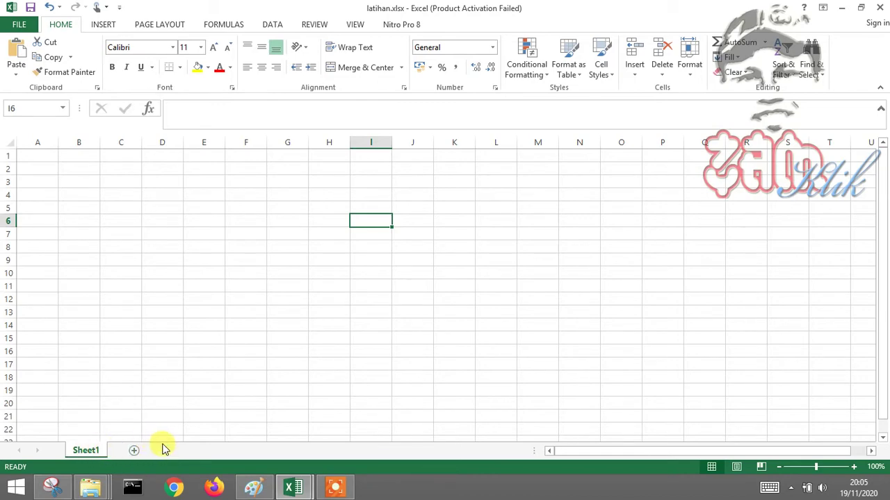
{"action": "left_click_drag", "start_coordinate": [104, 451], "coordinate": [136, 454]}
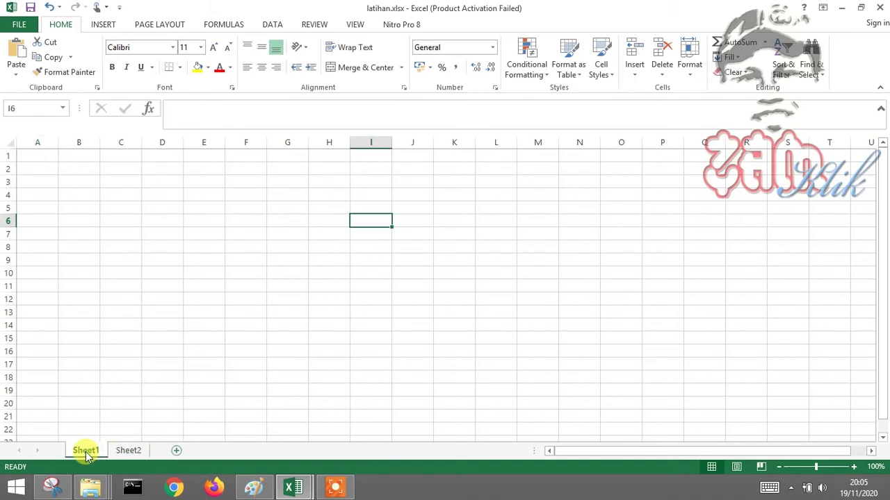
{"action": "left_click", "coordinate": [174, 451]}
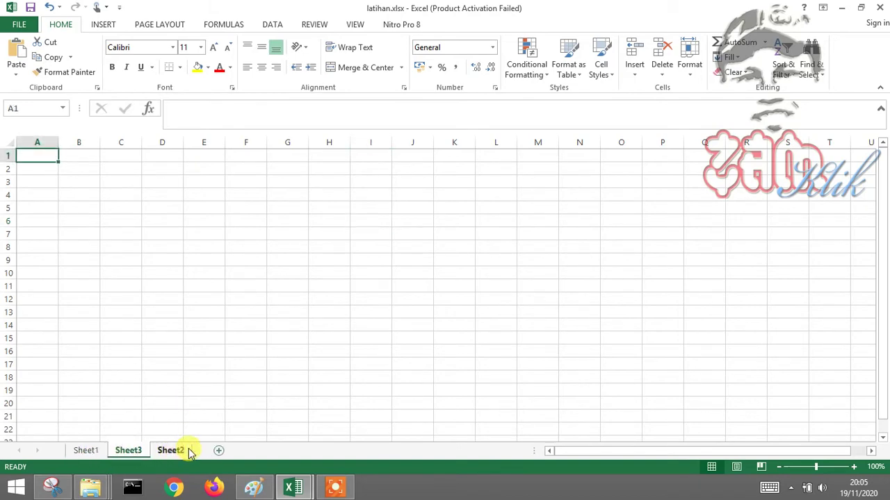
{"action": "left_click", "coordinate": [212, 451]}
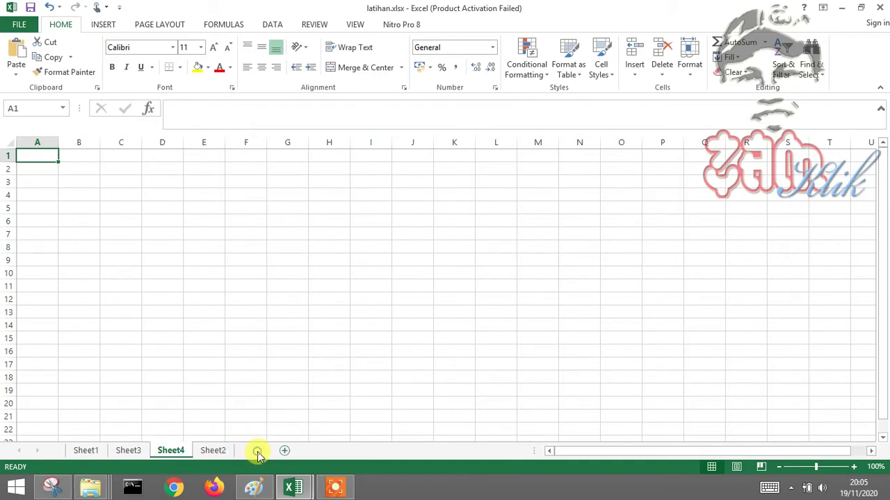
{"action": "left_click", "coordinate": [303, 451]}
{"action": "left_click", "coordinate": [340, 451]}
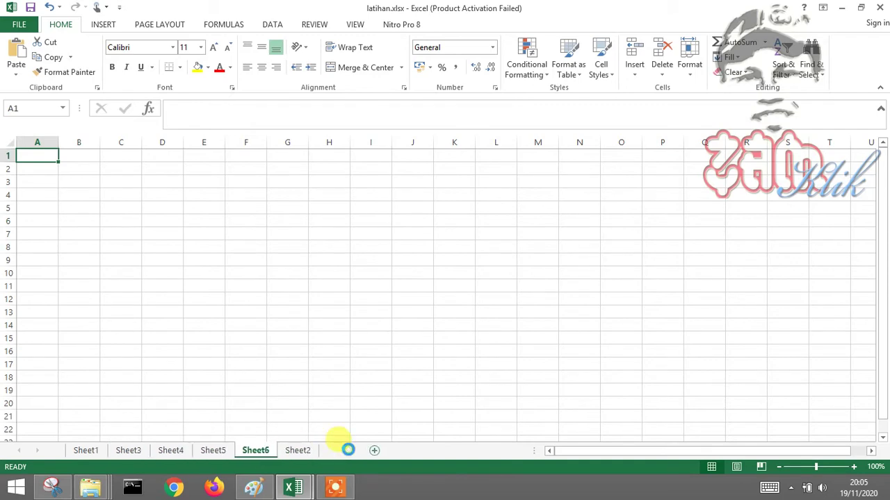
{"action": "left_click", "coordinate": [411, 450]}
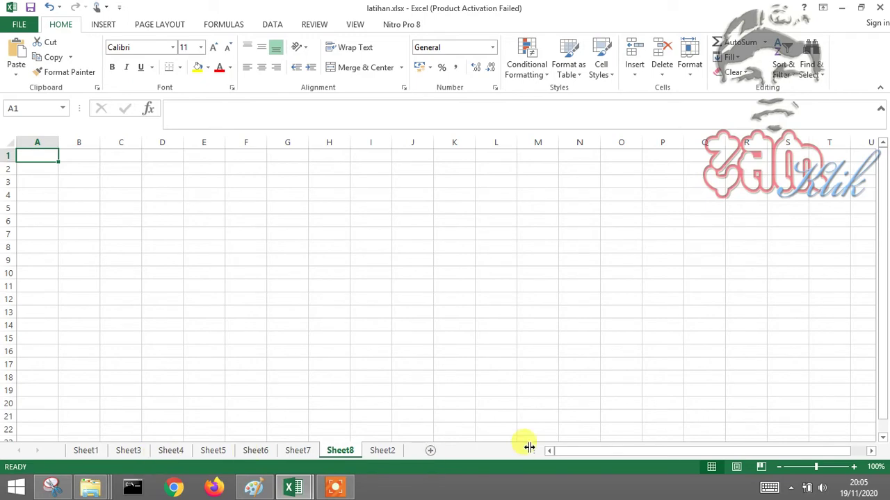
{"action": "left_click", "coordinate": [395, 450]}
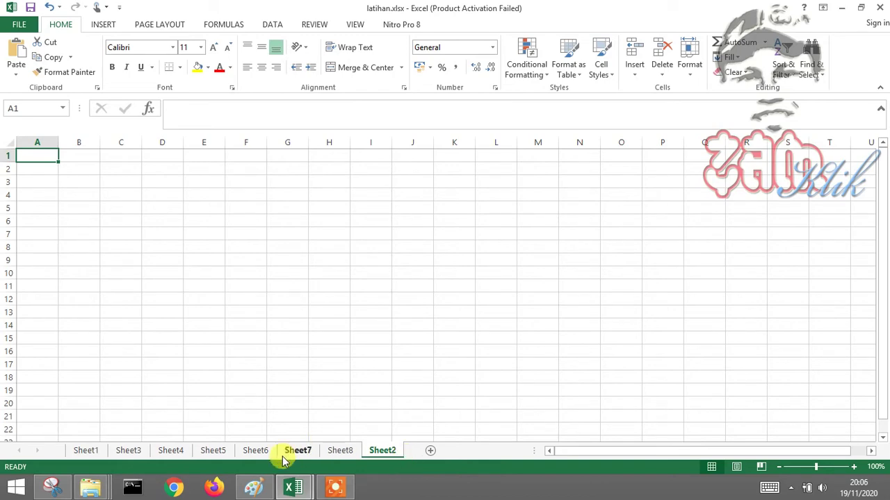
Delete the worksheet Sheet3
{"action": "left_click", "coordinate": [131, 451]}
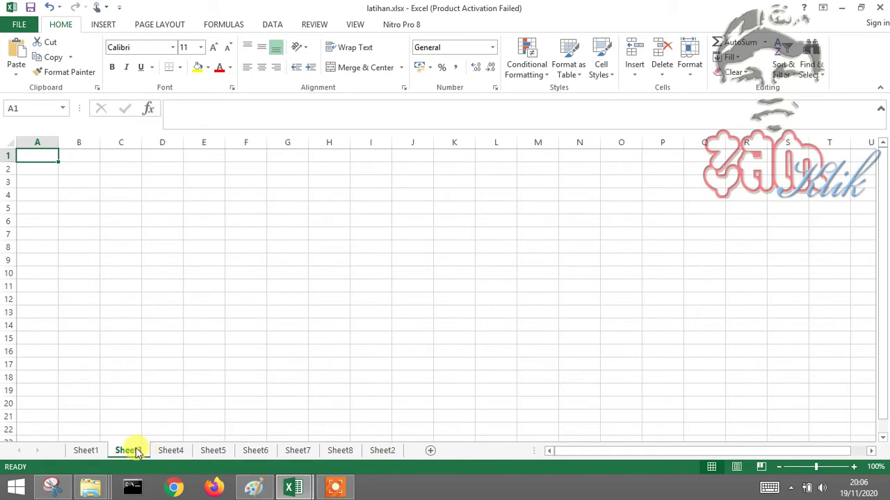
{"action": "right_click", "coordinate": [137, 451]}
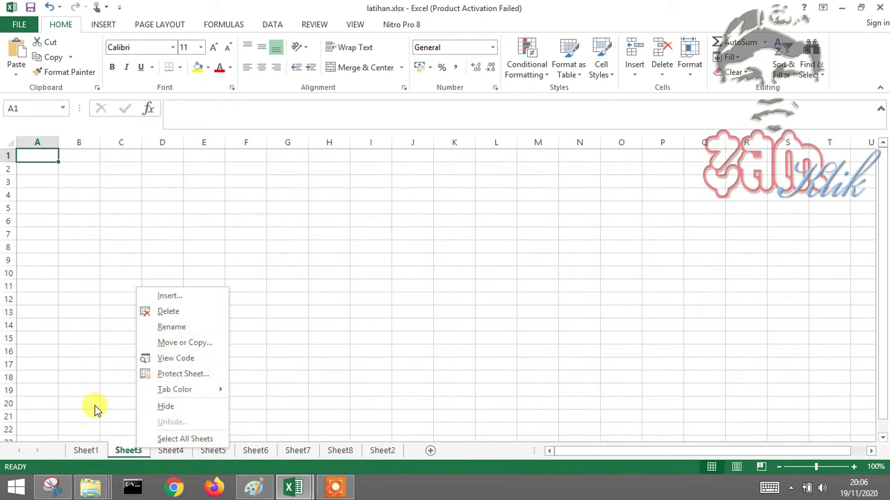
{"action": "left_click", "coordinate": [96, 409]}
{"action": "right_click", "coordinate": [123, 451]}
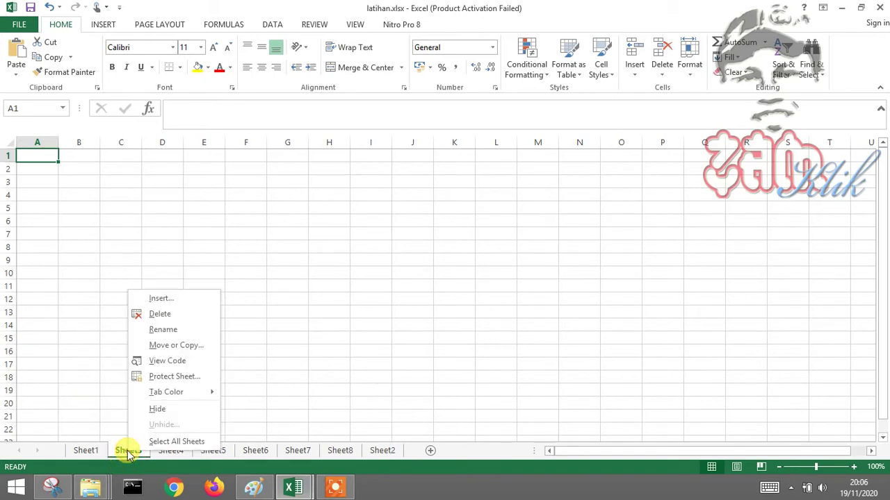
{"action": "left_click", "coordinate": [159, 313]}
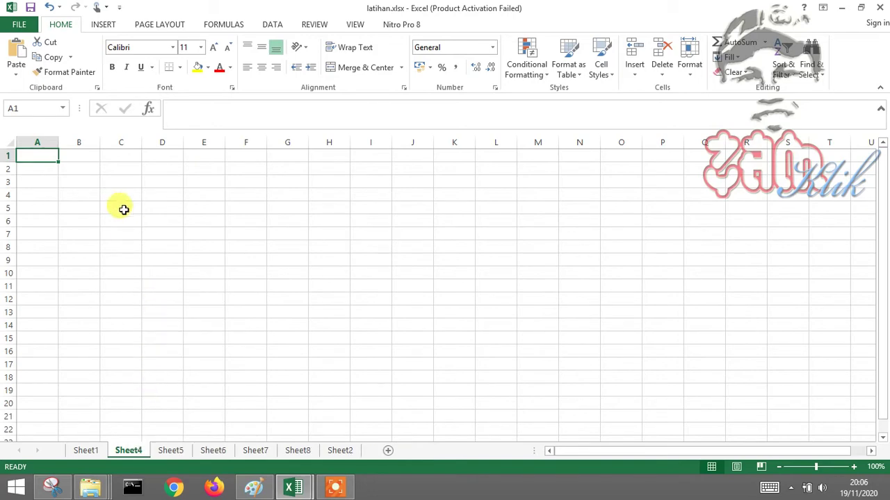
Delete the worksheets Sheet4, Sheet5, Sheet6, Sheet7 and Sheet8 one by one
{"action": "left_click", "coordinate": [102, 26]}
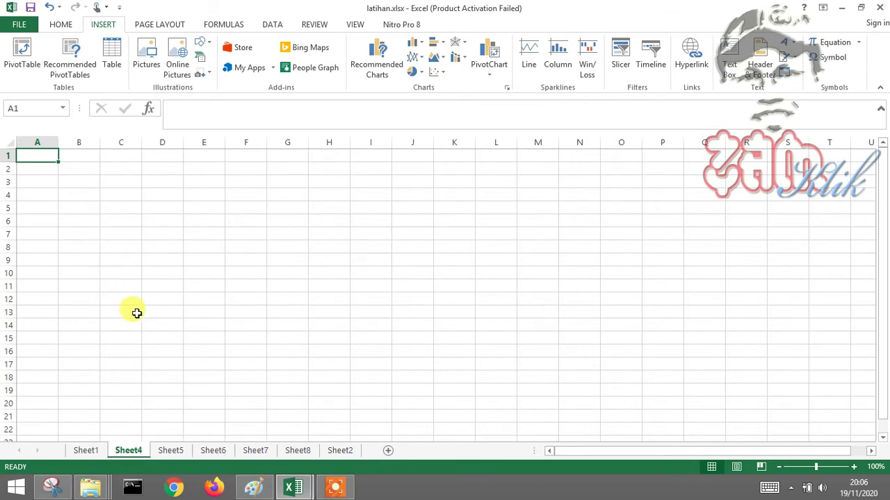
{"action": "right_click", "coordinate": [138, 451]}
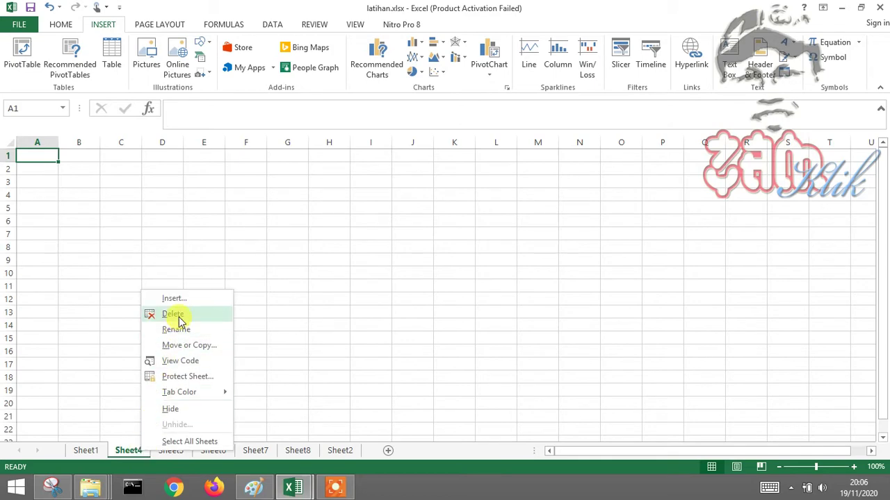
{"action": "left_click", "coordinate": [177, 316]}
{"action": "right_click", "coordinate": [130, 450]}
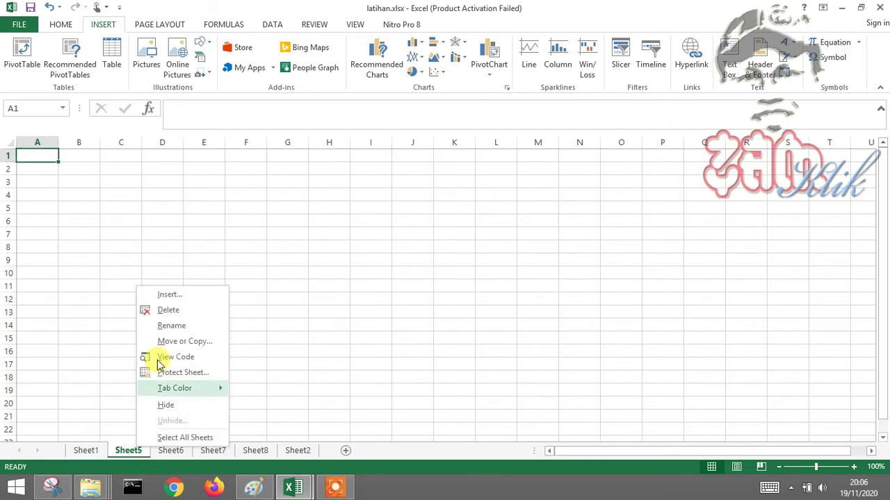
{"action": "left_click", "coordinate": [169, 310]}
{"action": "right_click", "coordinate": [121, 451]}
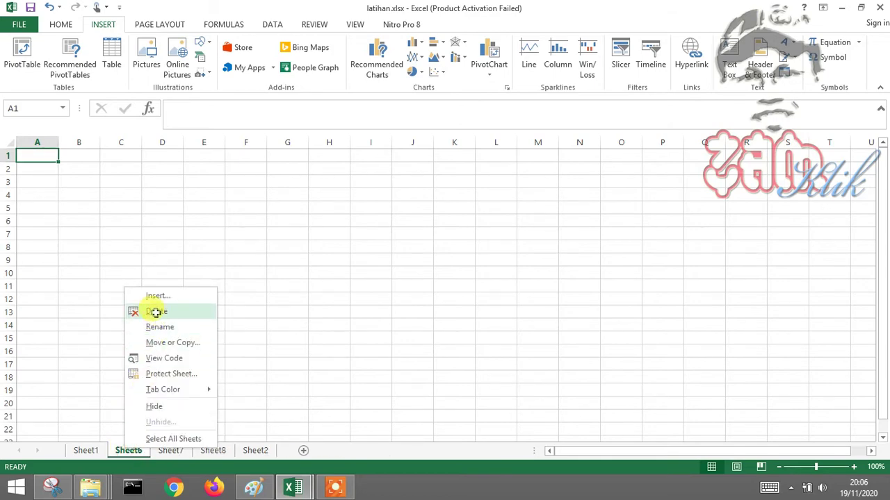
{"action": "left_click", "coordinate": [156, 310]}
{"action": "right_click", "coordinate": [130, 449]}
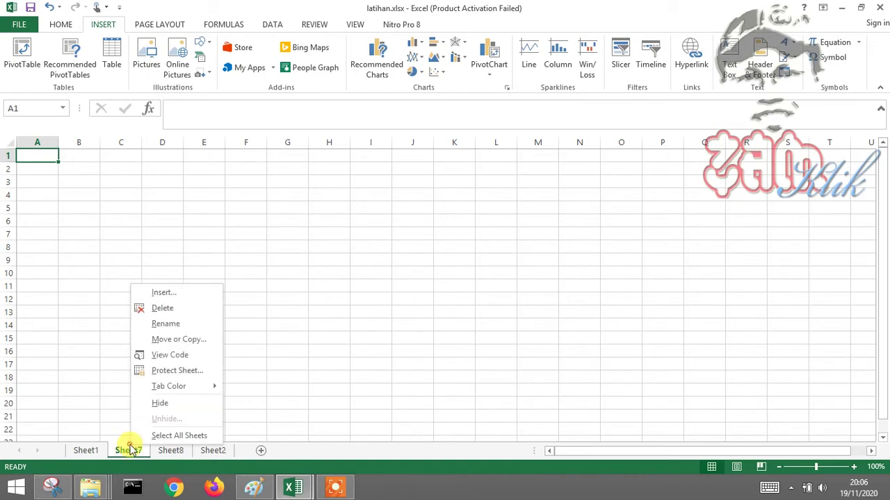
{"action": "left_click", "coordinate": [162, 310]}
{"action": "right_click", "coordinate": [128, 450]}
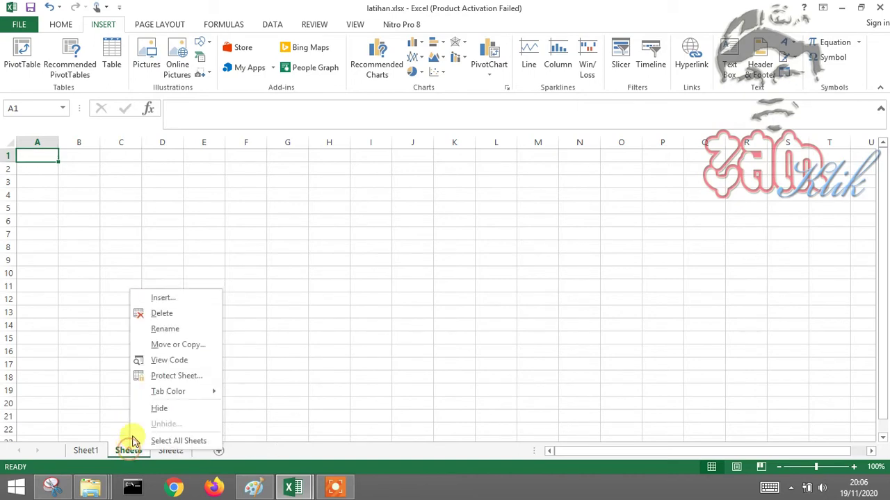
{"action": "left_click", "coordinate": [154, 314]}
Switch through Sheet1 and Sheet2, and add a new blank worksheet after Sheet2
{"action": "left_click", "coordinate": [85, 450]}
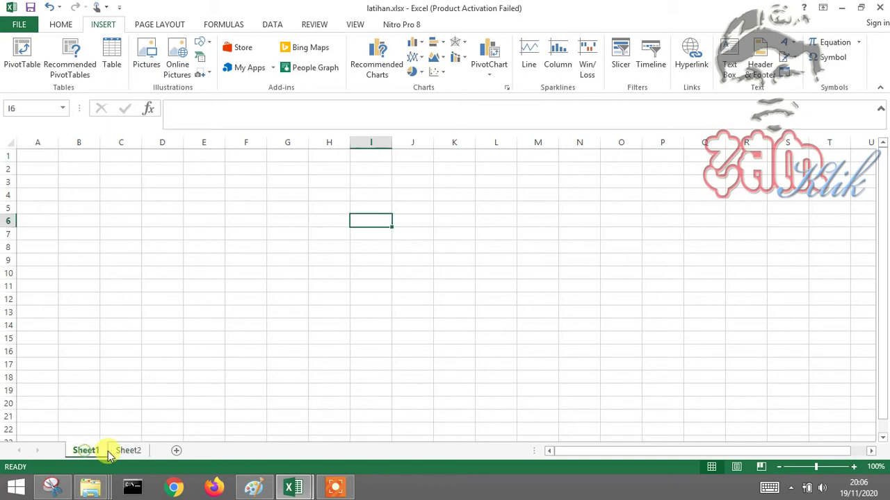
{"action": "left_click", "coordinate": [119, 451]}
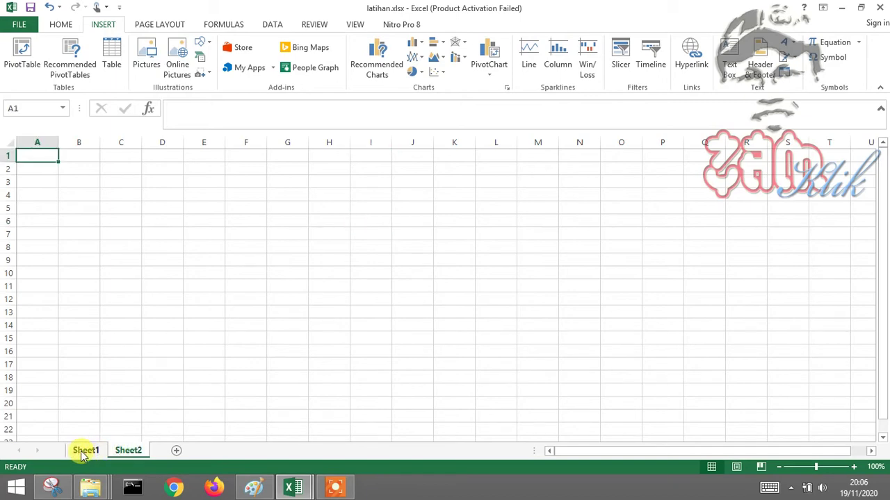
{"action": "left_click", "coordinate": [176, 450]}
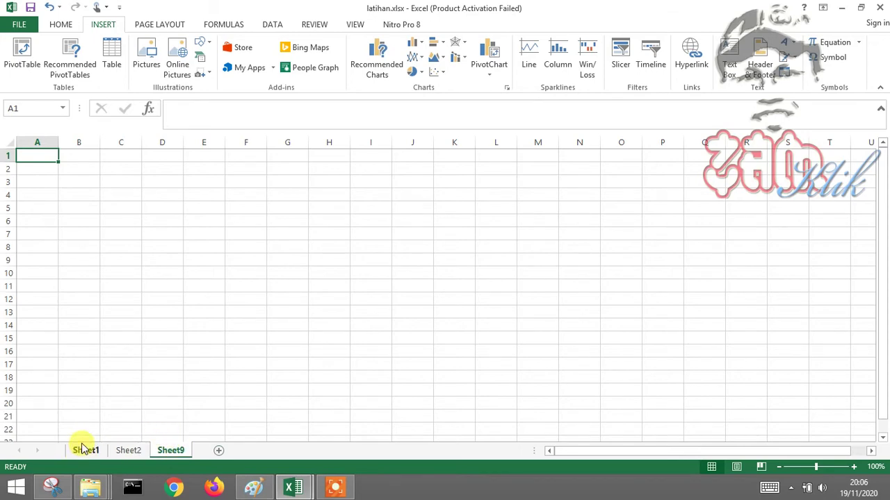
{"action": "left_click_drag", "start_coordinate": [84, 448], "coordinate": [108, 436]}
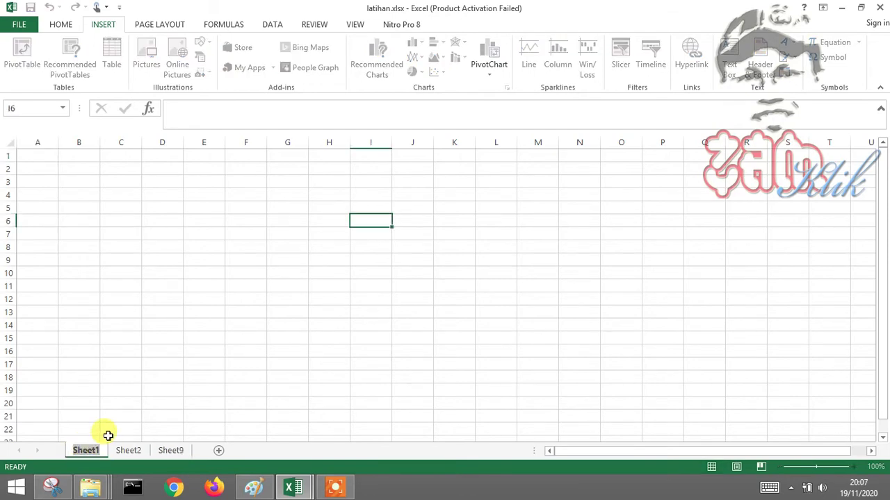
{"action": "left_click", "coordinate": [191, 364]}
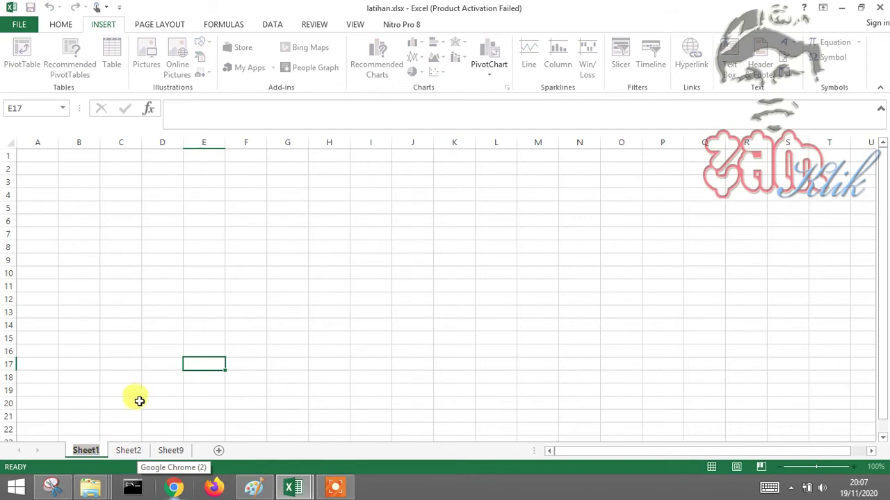
{"action": "left_click", "coordinate": [134, 402]}
Rename the worksheet Sheet1 as Jurnal
{"action": "right_click", "coordinate": [86, 449]}
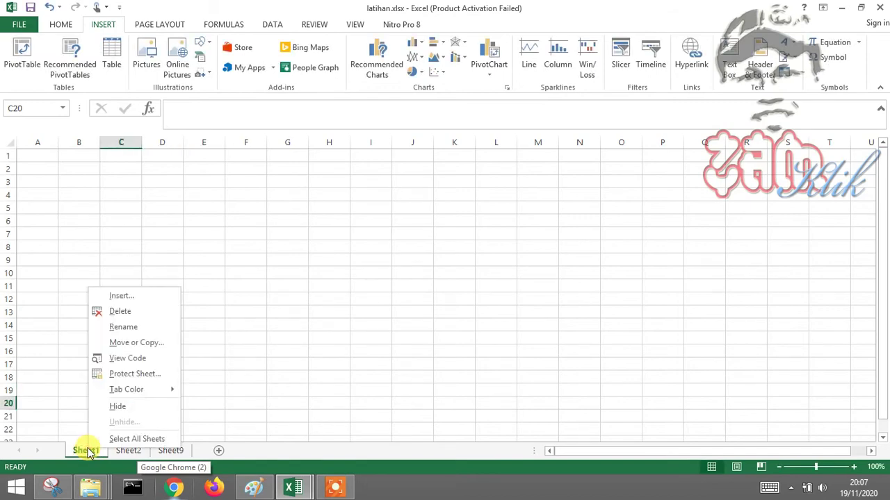
{"action": "left_click", "coordinate": [123, 328]}
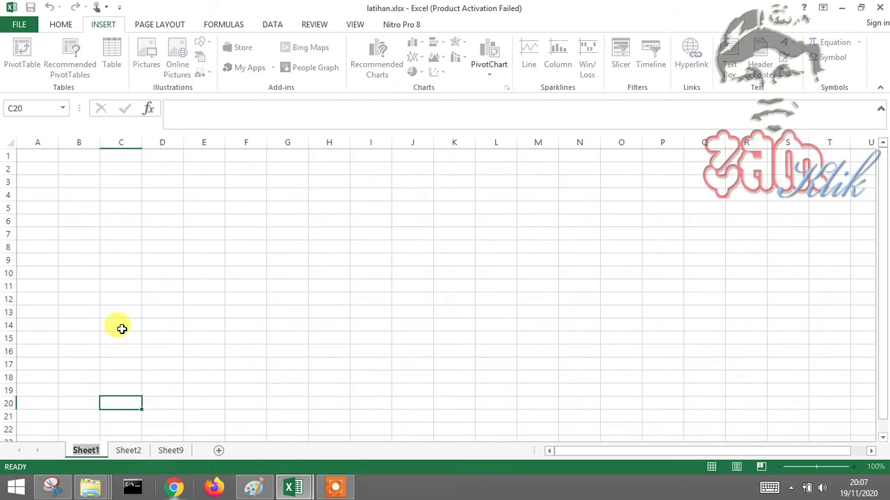
{"action": "key", "text": "Escape"}
{"action": "double_click", "coordinate": [93, 449]}
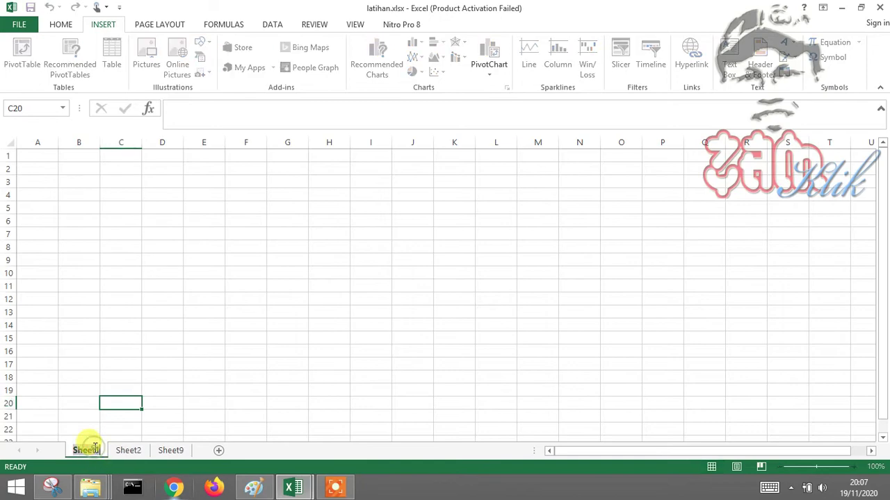
{"action": "type", "text": "H"}
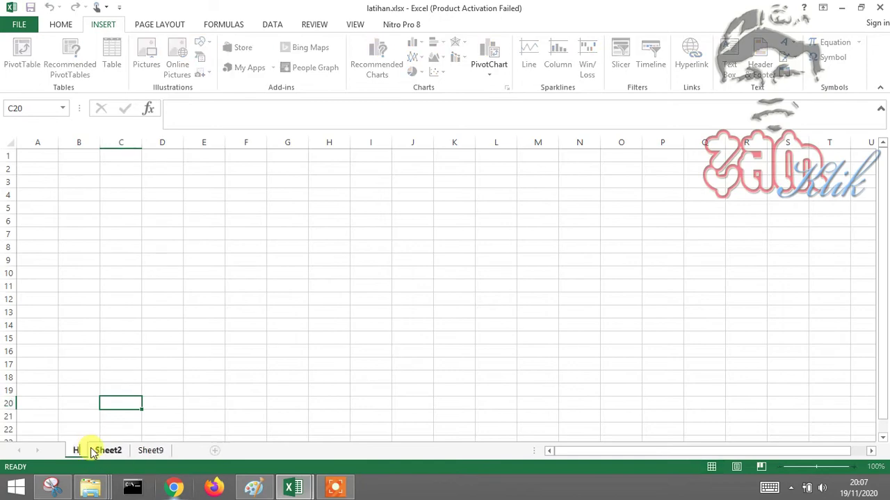
{"action": "type", "text": "a"}
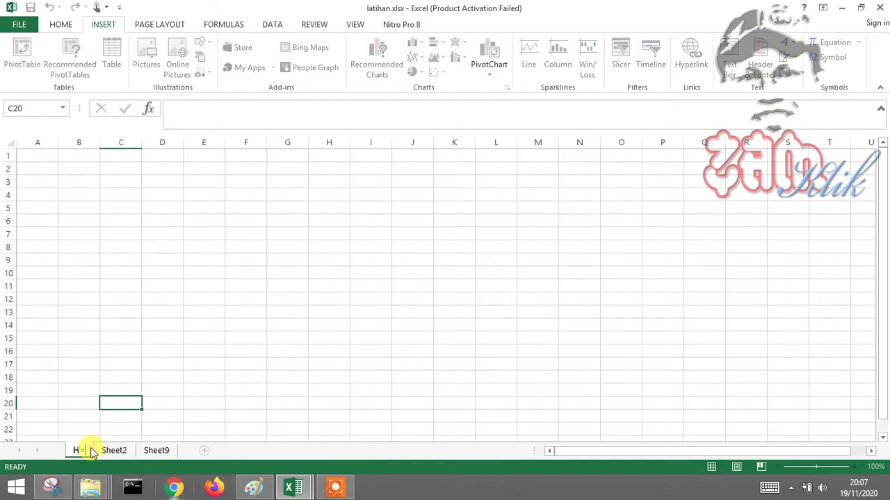
{"action": "key", "text": "BackSpace"}
{"action": "key", "text": "BackSpace"}
{"action": "type", "text": "Jurnal"}
{"action": "key", "text": "Return"}
Rename the worksheet Sheet2 as Buku Besar
{"action": "left_click", "coordinate": [125, 451]}
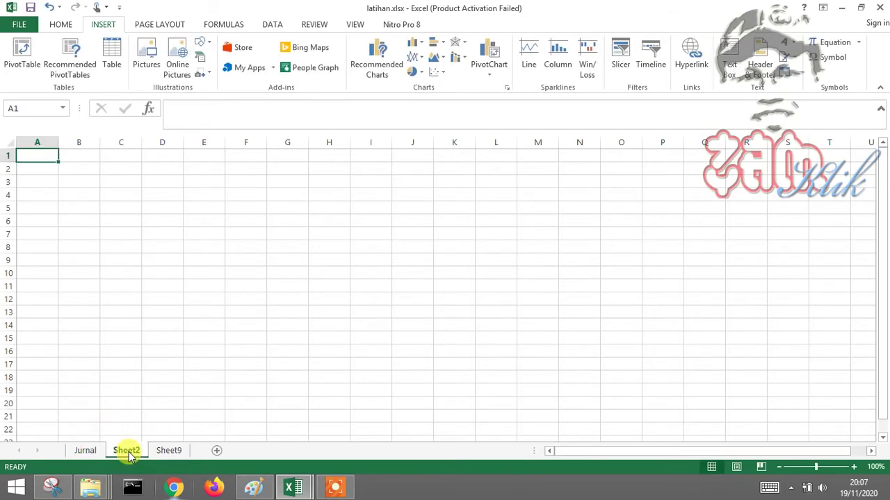
{"action": "right_click", "coordinate": [125, 450]}
{"action": "left_click", "coordinate": [177, 331]}
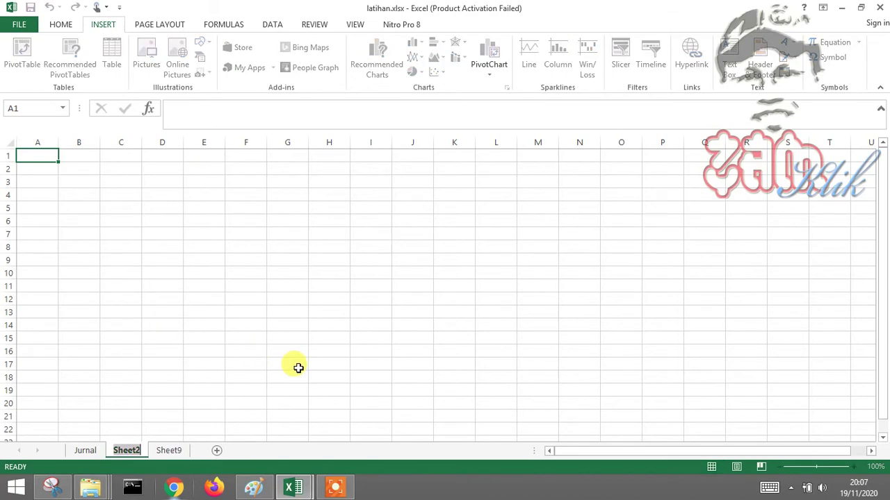
{"action": "type", "text": "bt=="}
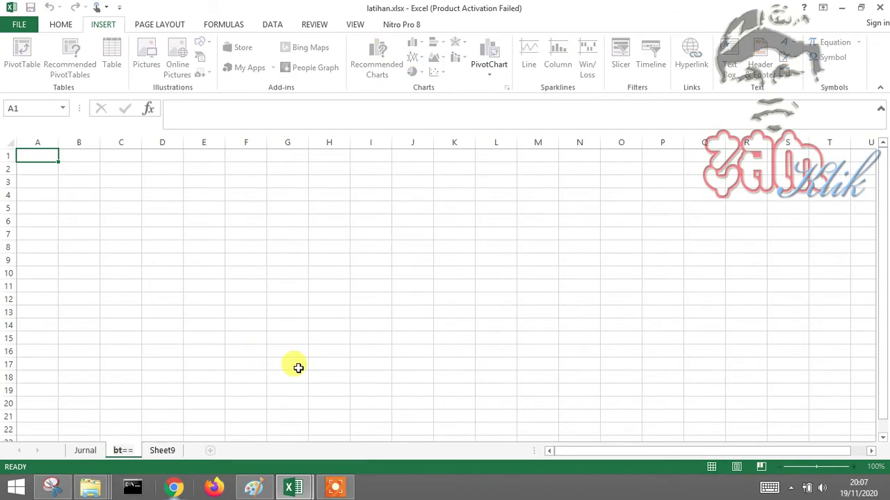
{"action": "key", "text": "BackSpace"}
{"action": "key", "text": "BackSpace"}
{"action": "key", "text": "BackSpace"}
{"action": "key", "text": "BackSpace"}
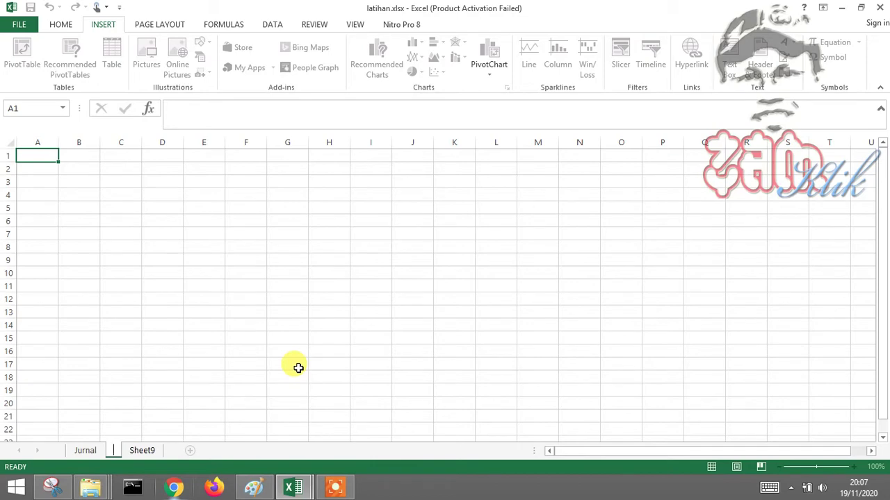
{"action": "type", "text": "Buku Bes"}
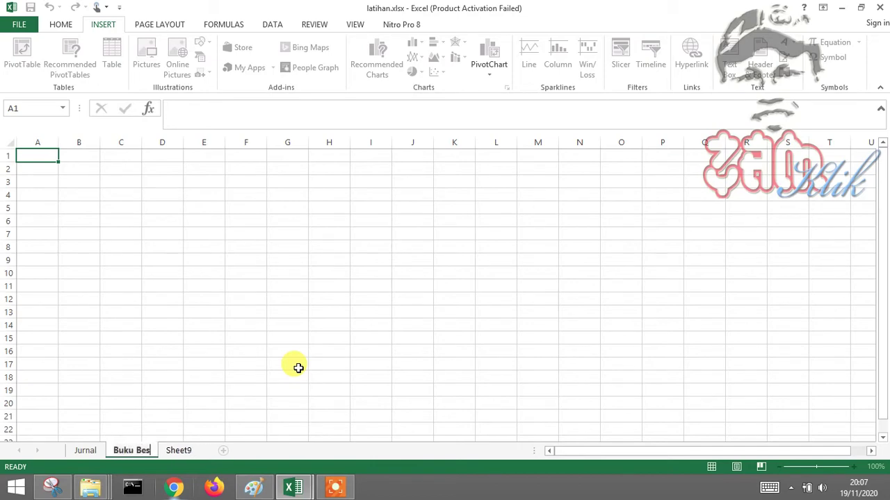
{"action": "type", "text": "ar"}
{"action": "key", "text": "Return"}
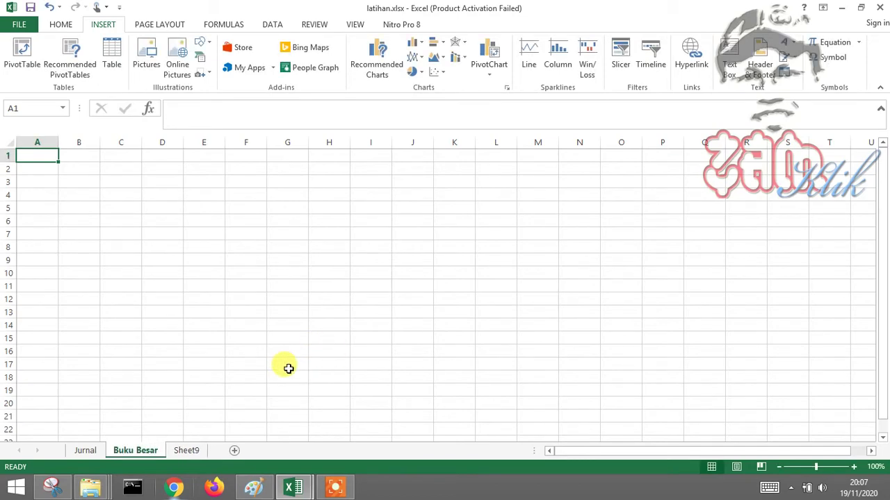
Switch to the Jurnal sheet and review the Home, Insert, Page Layout and Formulas commands, including the AutoSum functions
{"action": "left_click", "coordinate": [86, 451]}
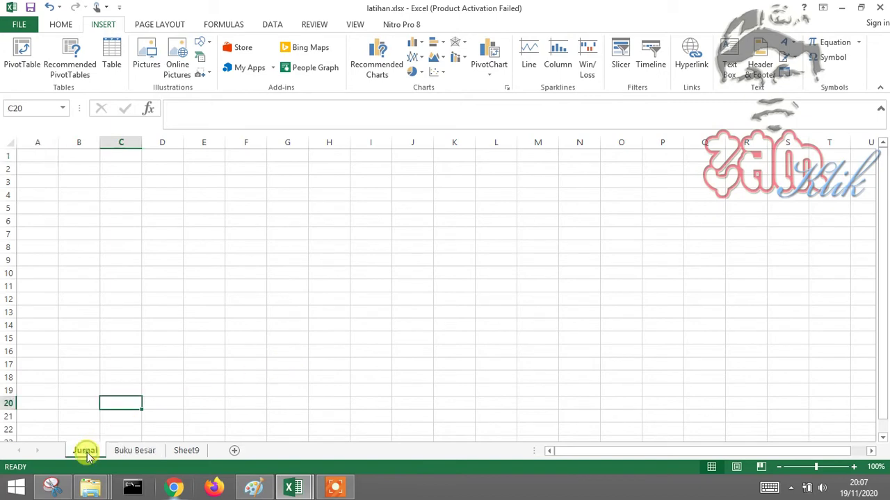
{"action": "left_click", "coordinate": [60, 25]}
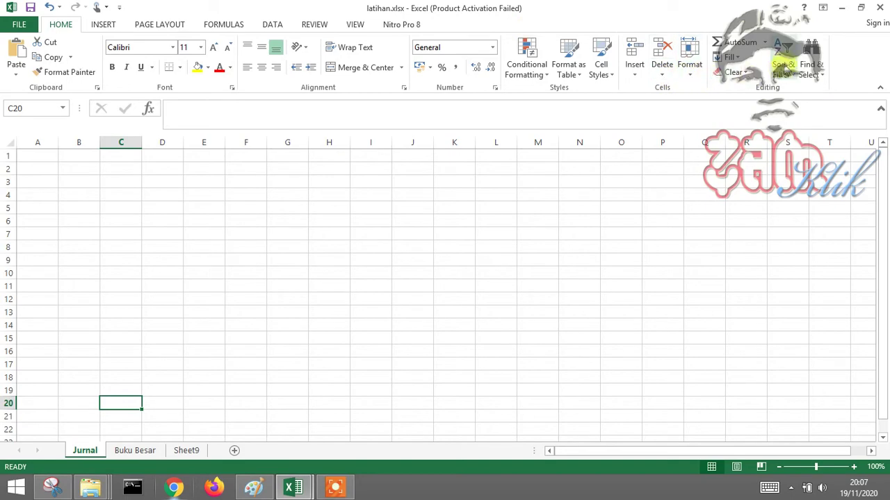
{"action": "left_click", "coordinate": [103, 25]}
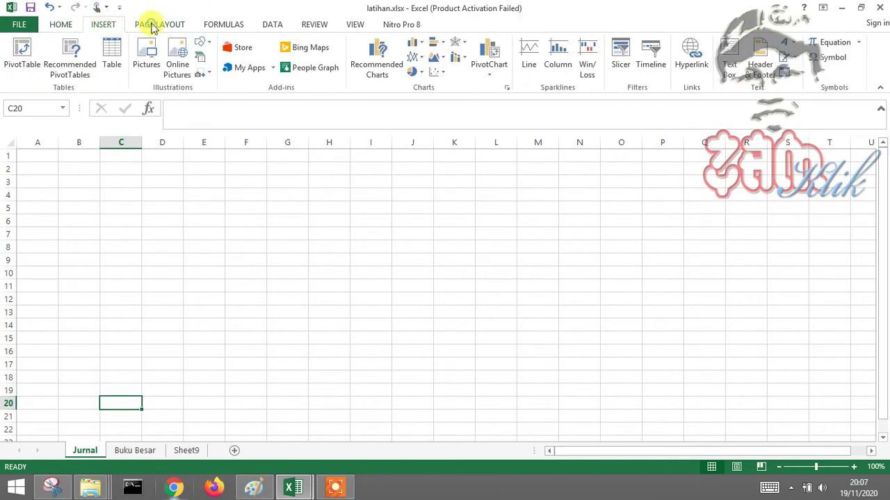
{"action": "left_click", "coordinate": [153, 26]}
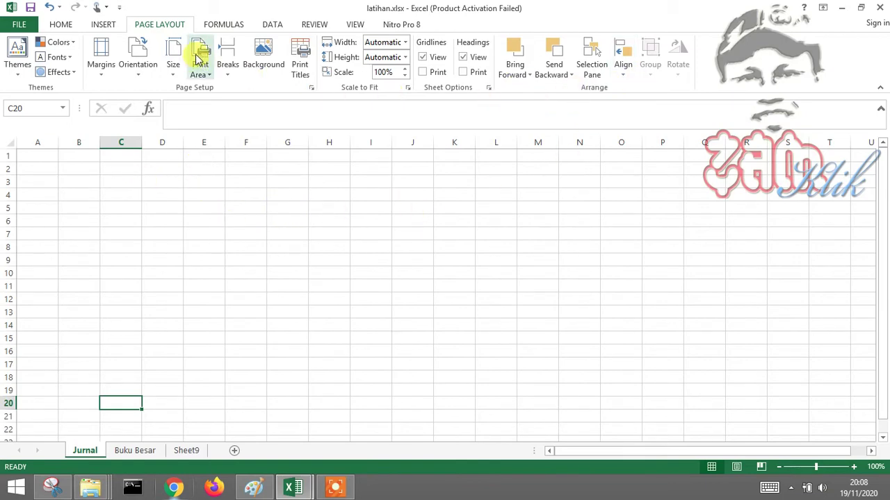
{"action": "left_click", "coordinate": [223, 25]}
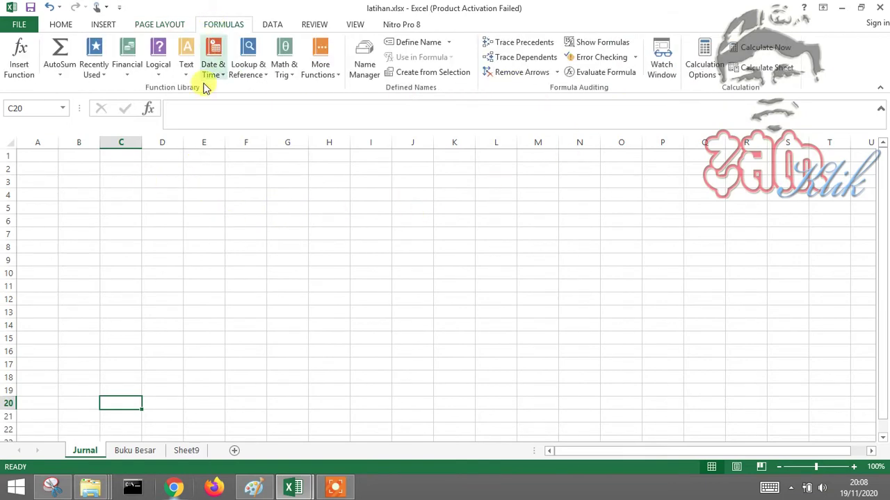
{"action": "left_click", "coordinate": [60, 71]}
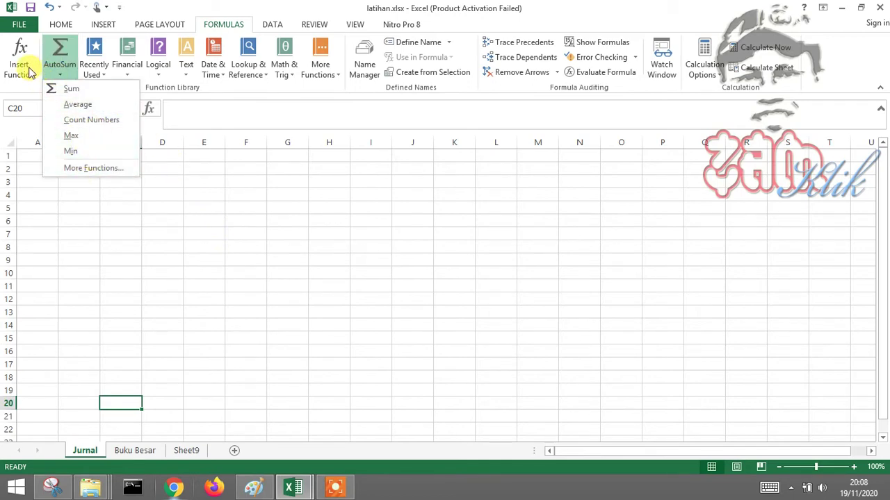
{"action": "left_click", "coordinate": [356, 245]}
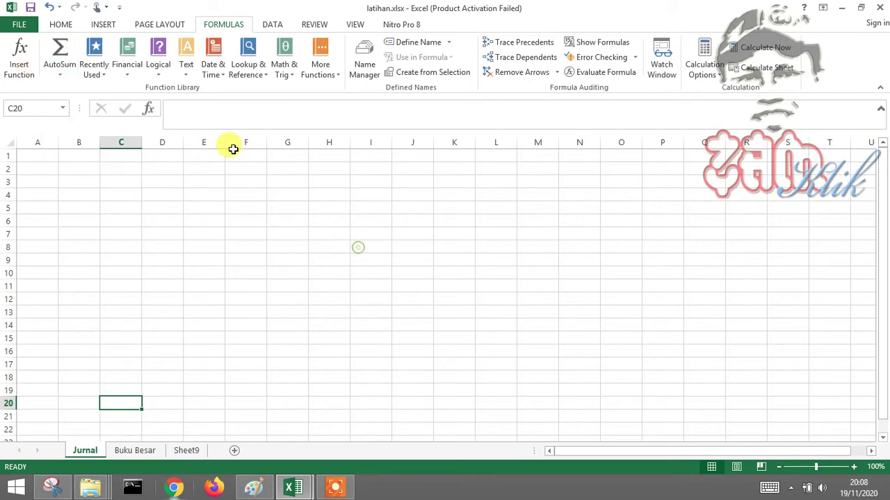
{"action": "left_click", "coordinate": [201, 117]}
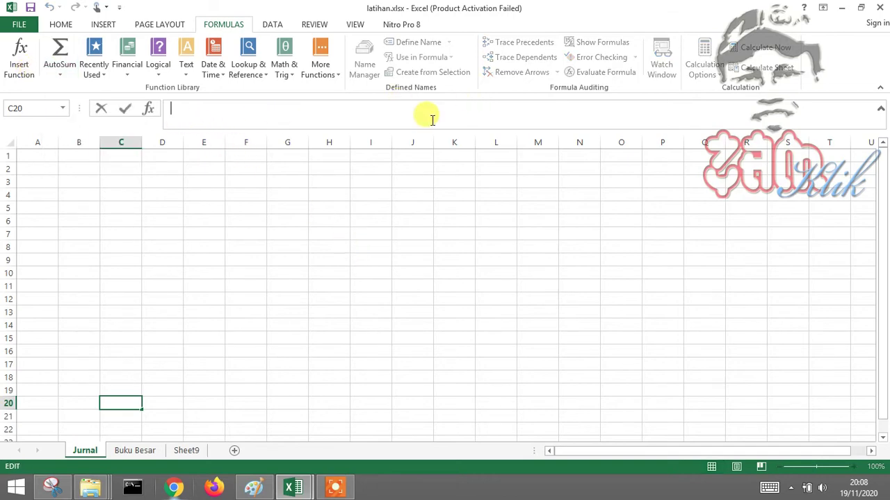
{"action": "left_click", "coordinate": [156, 268]}
{"action": "left_click", "coordinate": [125, 184]}
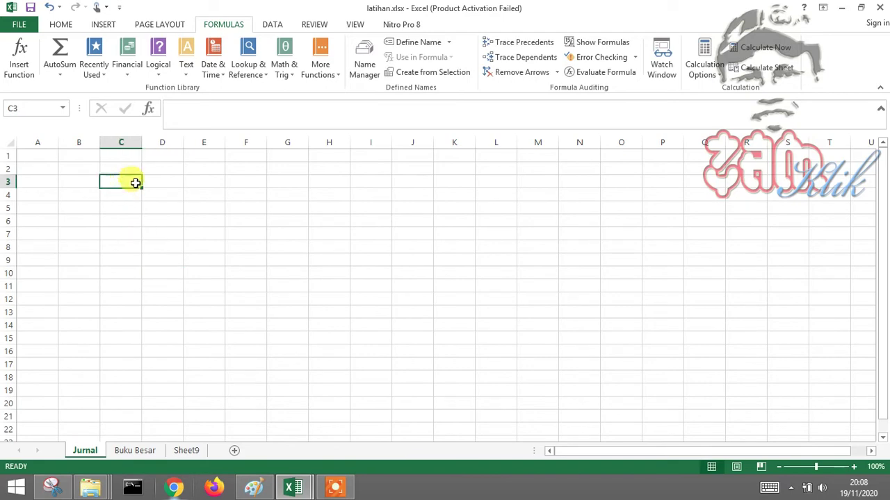
{"action": "type", "text": "="}
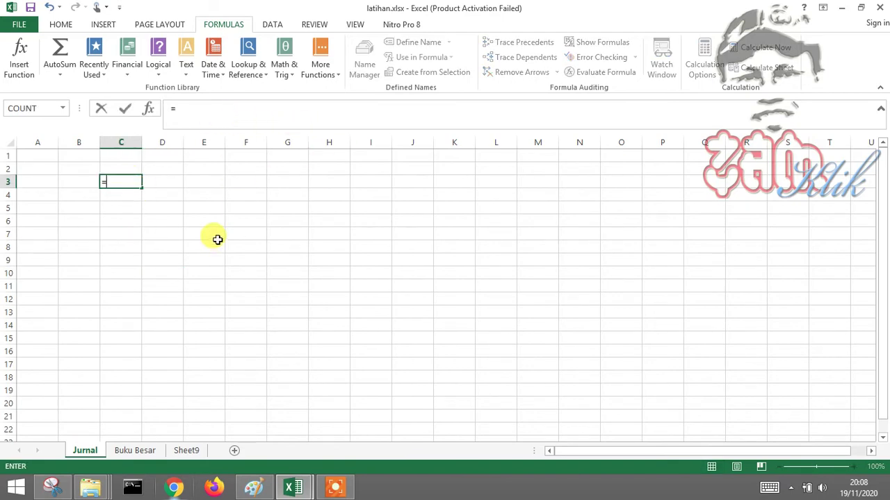
{"action": "left_click_drag", "start_coordinate": [215, 238], "coordinate": [209, 248]}
{"action": "key", "text": "Escape"}
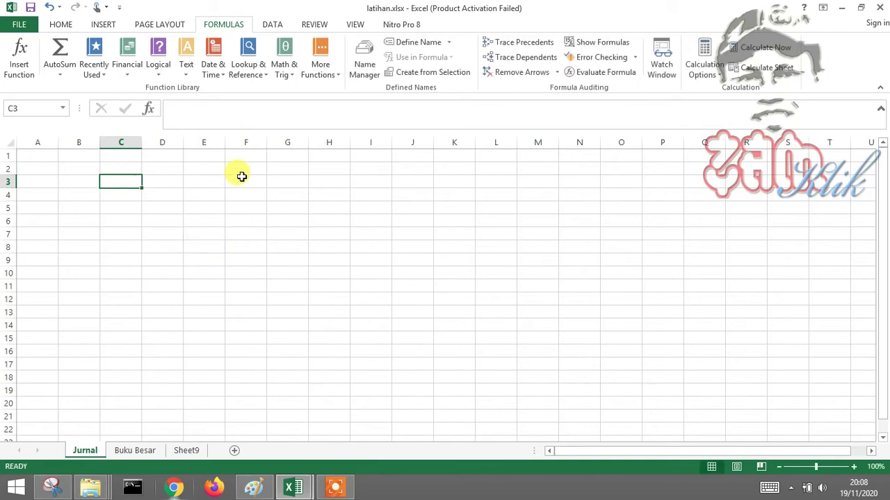
Select cell E6 and look through the whole list of available Text functions
{"action": "left_click", "coordinate": [211, 217]}
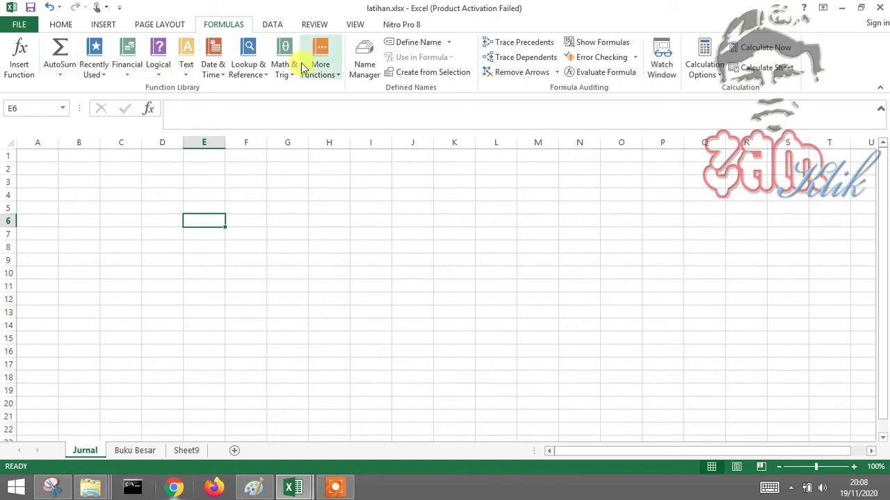
{"action": "left_click", "coordinate": [187, 75]}
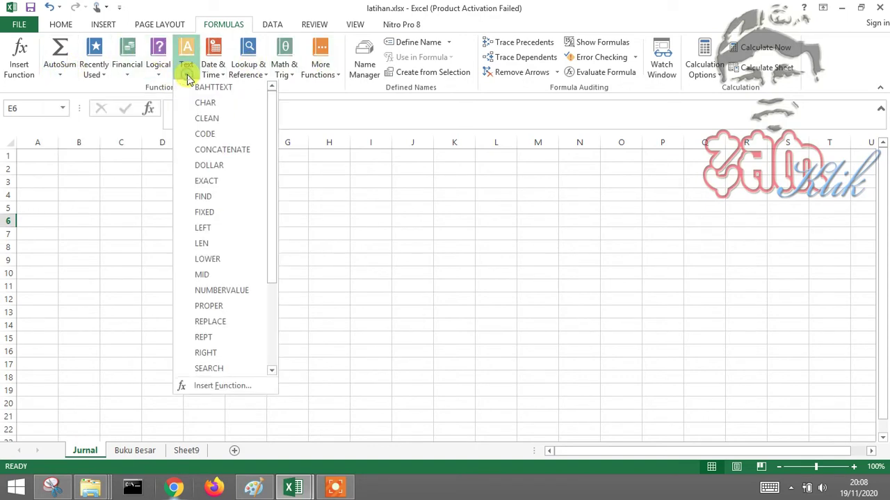
{"action": "left_click", "coordinate": [345, 237]}
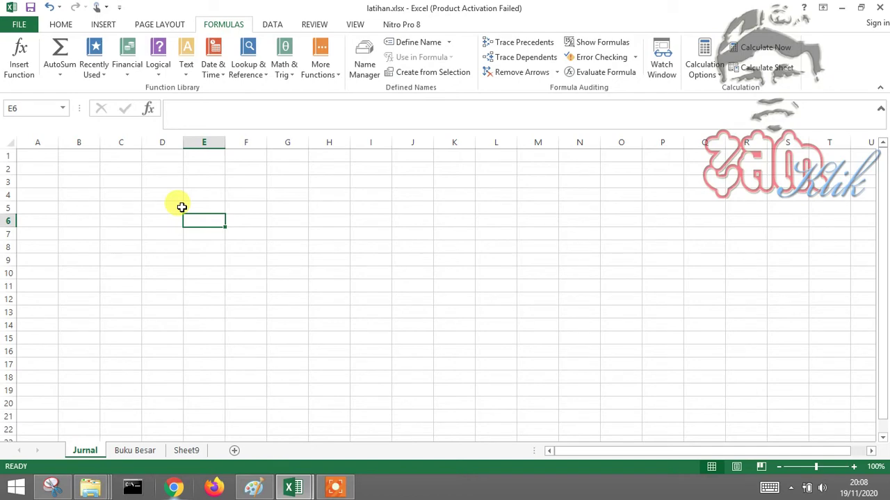
{"action": "left_click", "coordinate": [186, 69]}
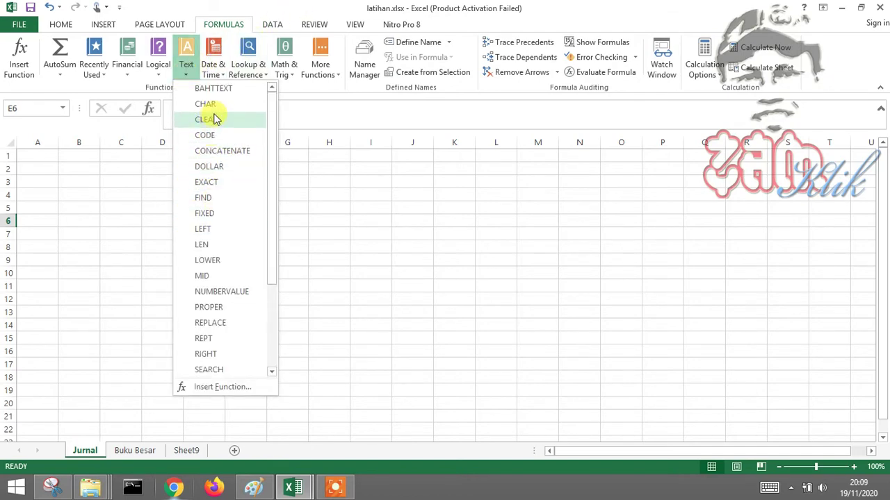
{"action": "left_click_drag", "start_coordinate": [271, 239], "coordinate": [268, 334]}
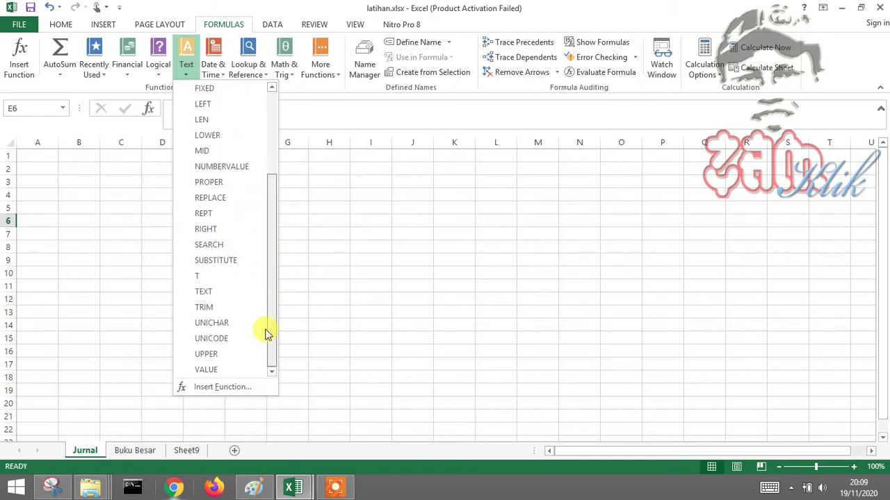
{"action": "left_click_drag", "start_coordinate": [269, 279], "coordinate": [265, 129]}
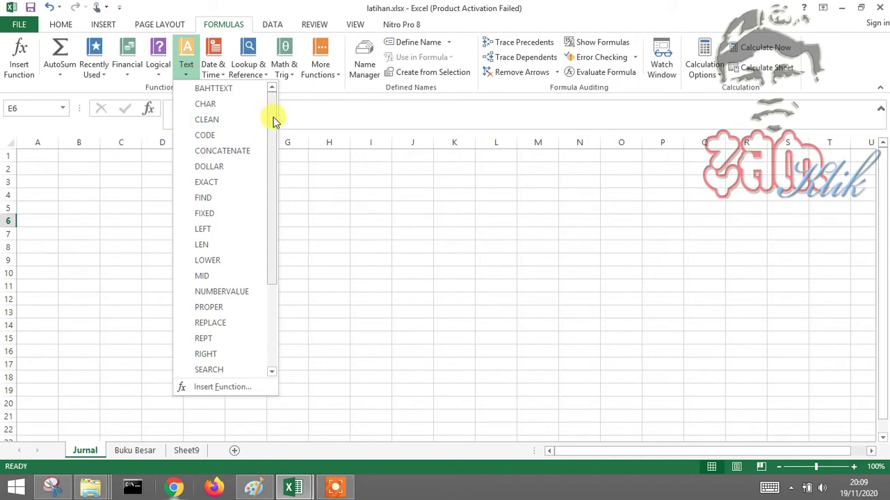
{"action": "left_click", "coordinate": [423, 288]}
Look through the Date & Time and Lookup & Reference function lists
{"action": "left_click", "coordinate": [213, 59]}
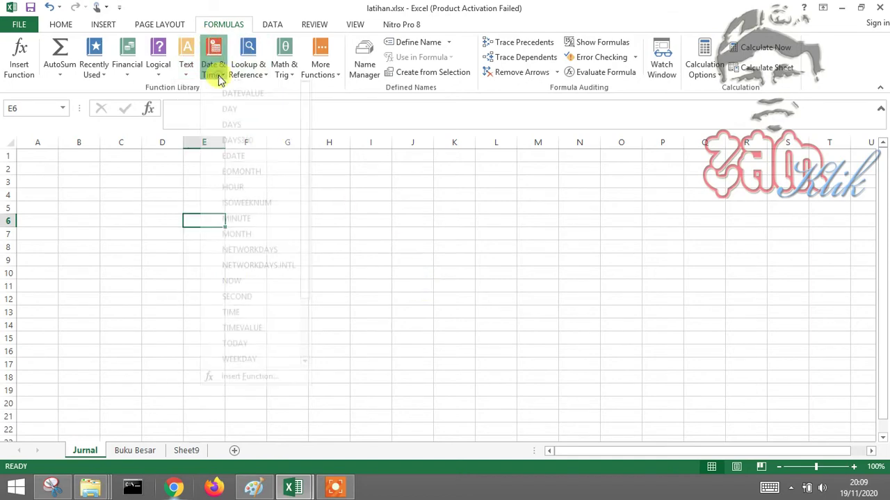
{"action": "left_click", "coordinate": [394, 249]}
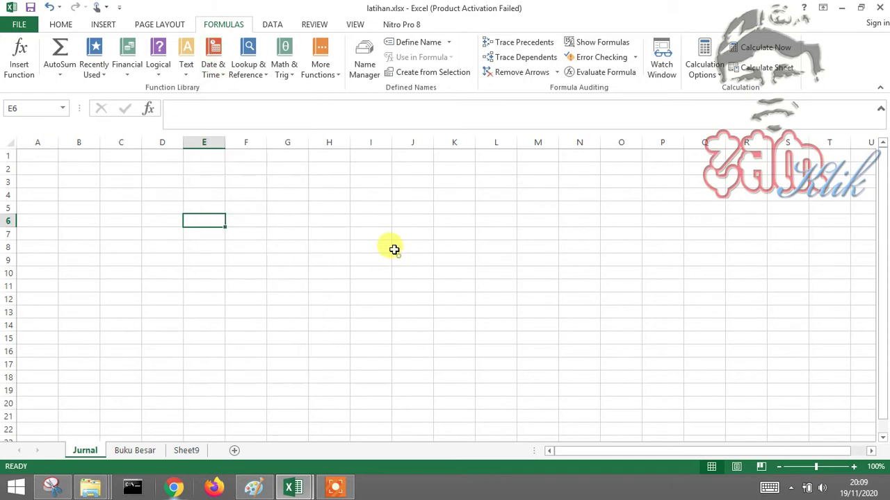
{"action": "left_click", "coordinate": [263, 75]}
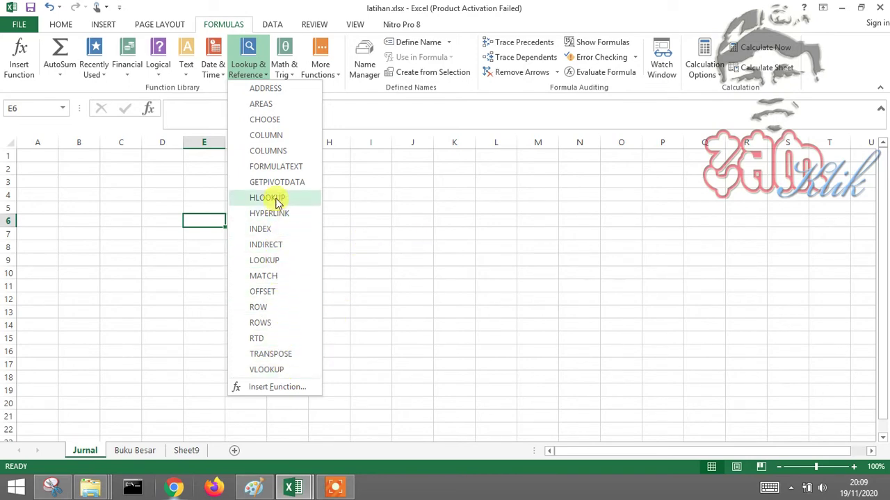
{"action": "left_click", "coordinate": [405, 277]}
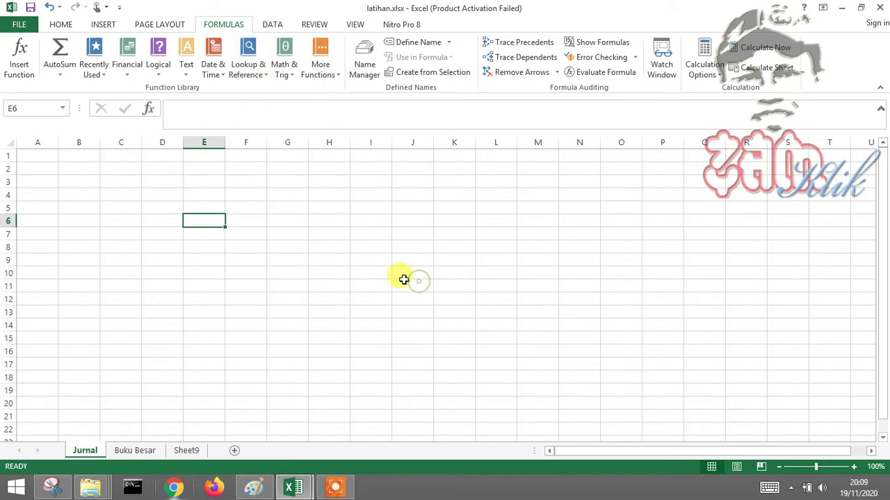
Look through the list of Math & Trig functions
{"action": "left_click", "coordinate": [285, 70]}
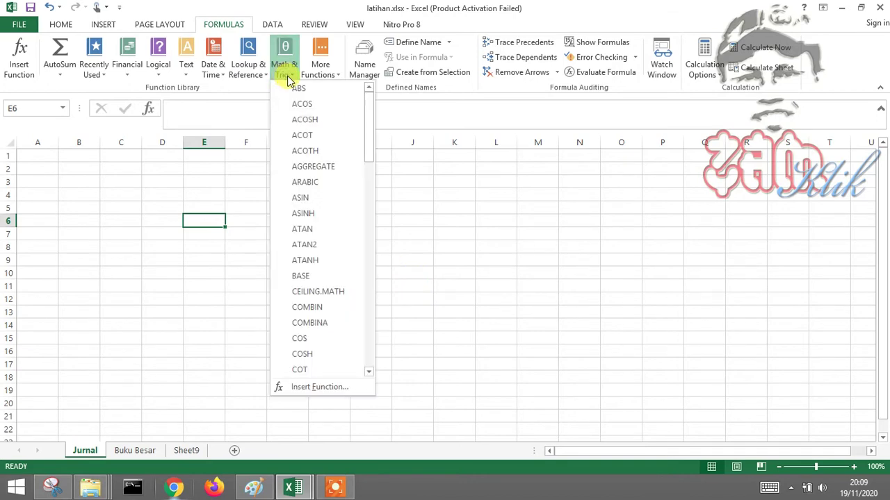
{"action": "left_click_drag", "start_coordinate": [369, 135], "coordinate": [365, 246]}
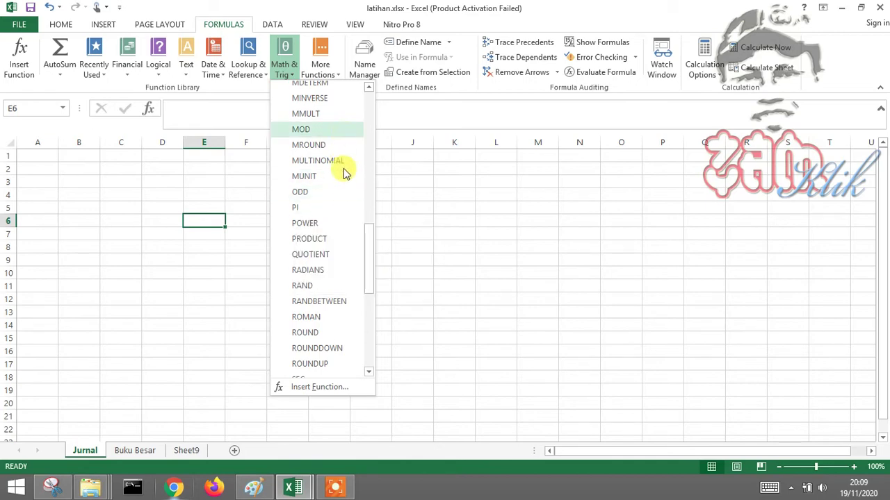
{"action": "scroll", "coordinate": [369, 255], "scroll_direction": "up", "scroll_amount": 1}
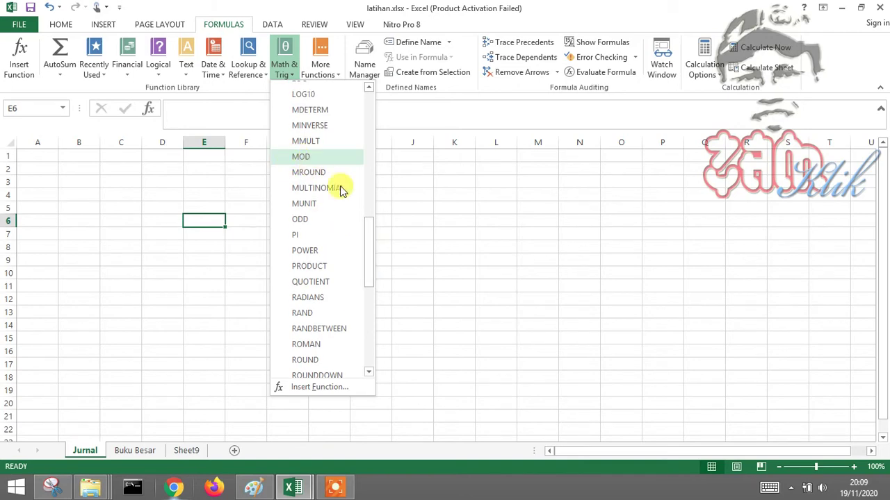
{"action": "left_click_drag", "start_coordinate": [366, 259], "coordinate": [361, 216]}
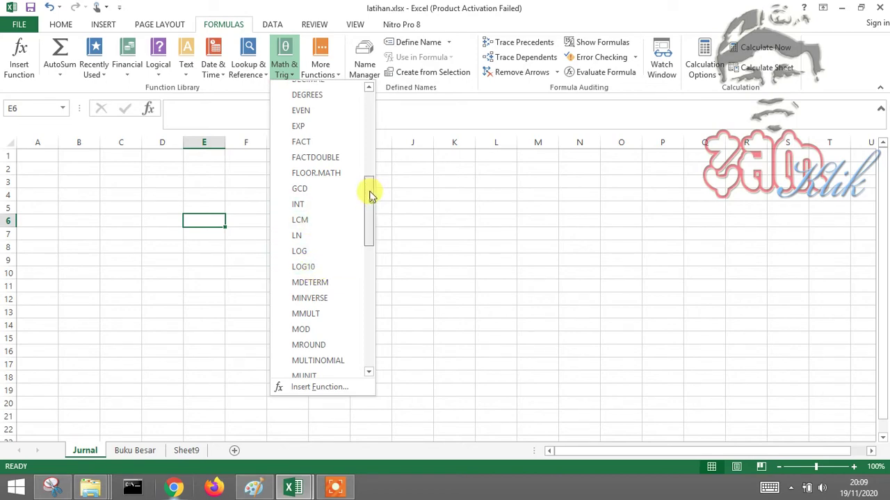
{"action": "left_click_drag", "start_coordinate": [370, 196], "coordinate": [367, 104]}
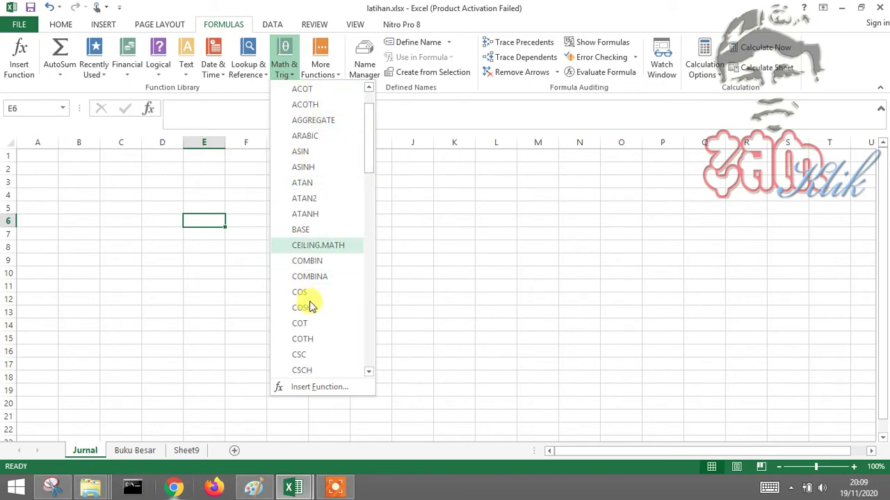
{"action": "left_click", "coordinate": [567, 216]}
Review the additional function categories under More Functions, and the Text and Logical function lists
{"action": "left_click", "coordinate": [334, 79]}
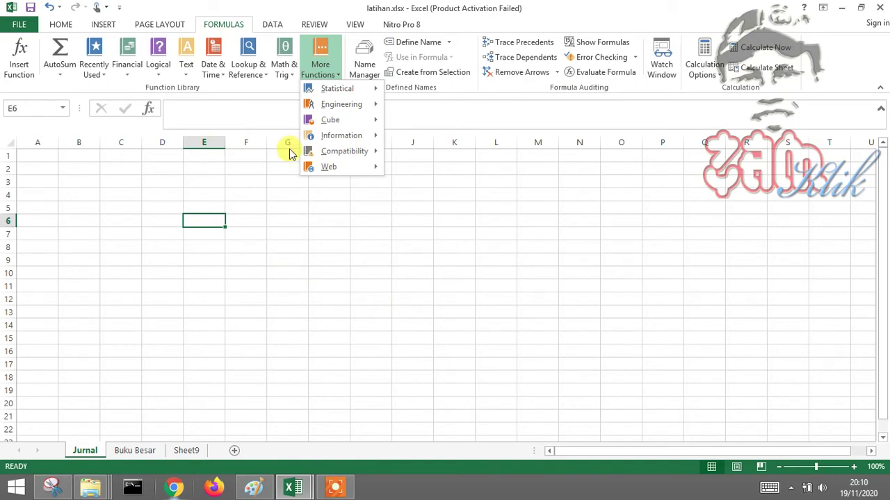
{"action": "left_click", "coordinate": [257, 263]}
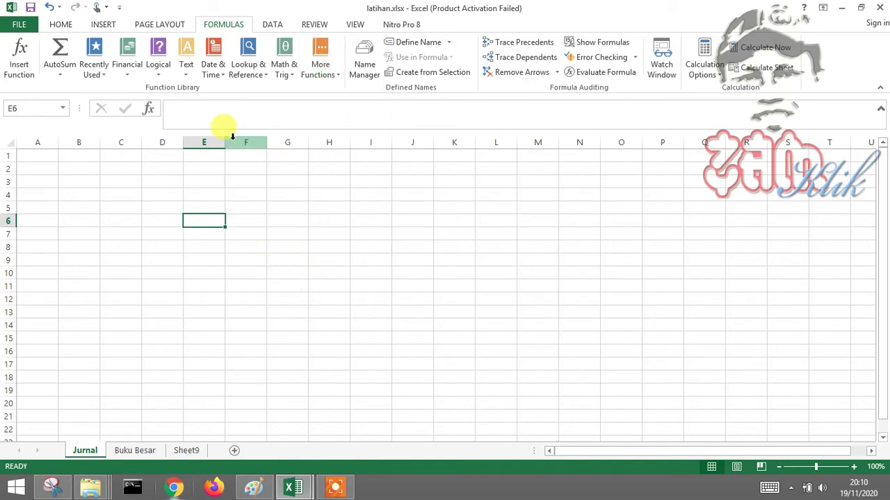
{"action": "left_click", "coordinate": [185, 71]}
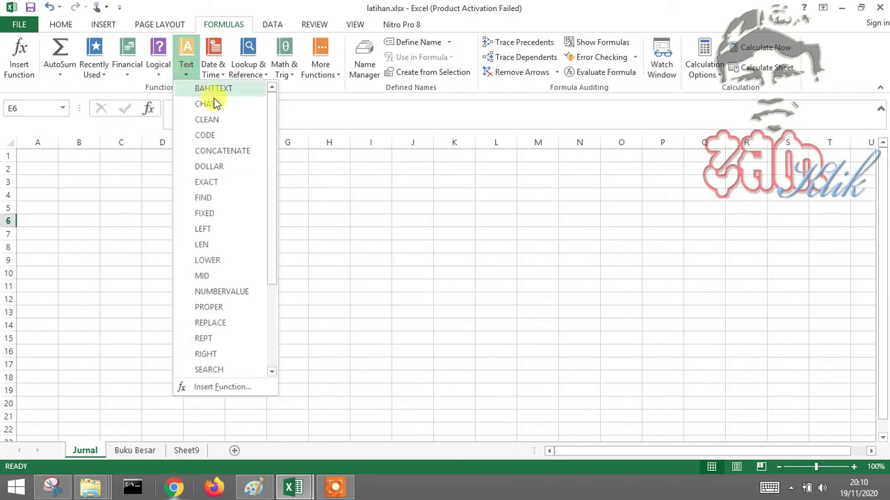
{"action": "left_click", "coordinate": [159, 65]}
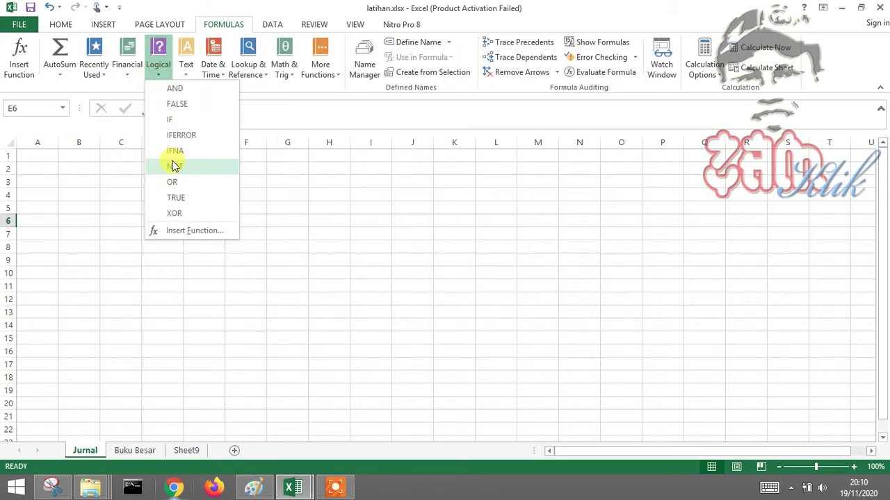
Look through the whole list of Financial functions and read the description of COUPDAYS
{"action": "left_click", "coordinate": [127, 77]}
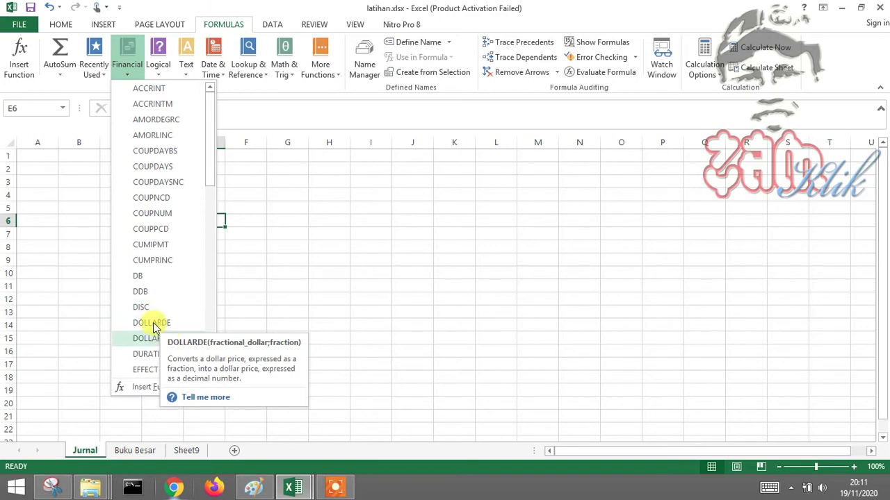
{"action": "scroll", "coordinate": [183, 234], "scroll_direction": "down", "scroll_amount": 3}
{"action": "scroll", "coordinate": [187, 238], "scroll_direction": "down", "scroll_amount": 3}
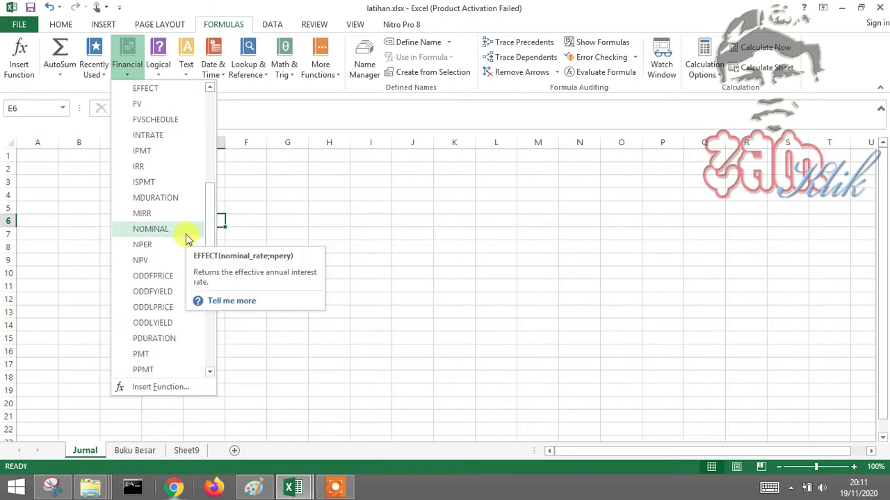
{"action": "scroll", "coordinate": [188, 242], "scroll_direction": "up", "scroll_amount": 6}
{"action": "scroll", "coordinate": [187, 242], "scroll_direction": "down", "scroll_amount": 10}
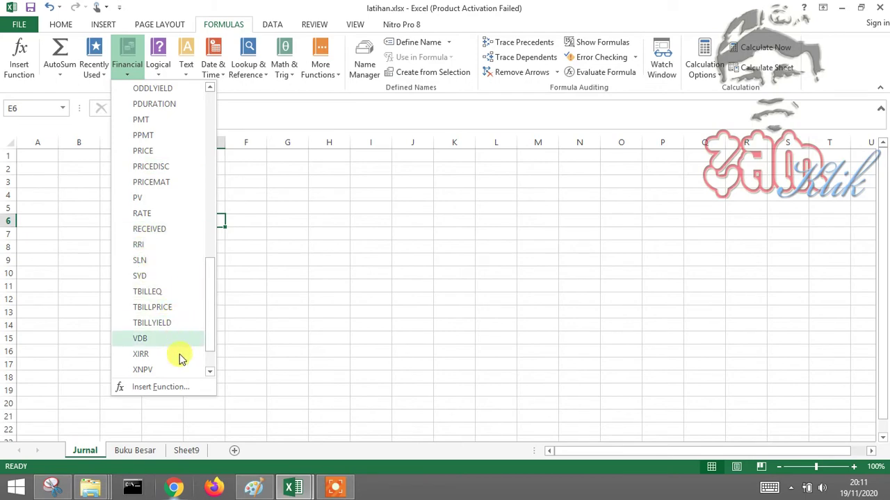
{"action": "left_click_drag", "start_coordinate": [208, 300], "coordinate": [209, 87]}
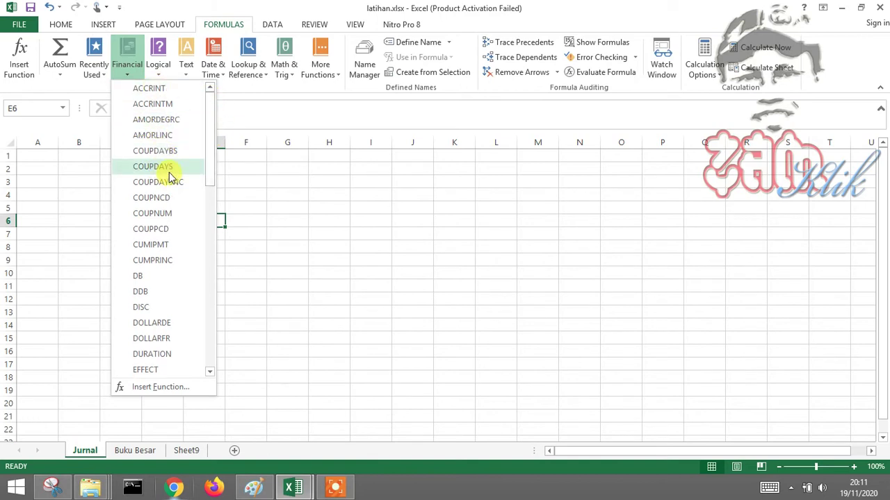
{"action": "mouse_move", "coordinate": [168, 175]}
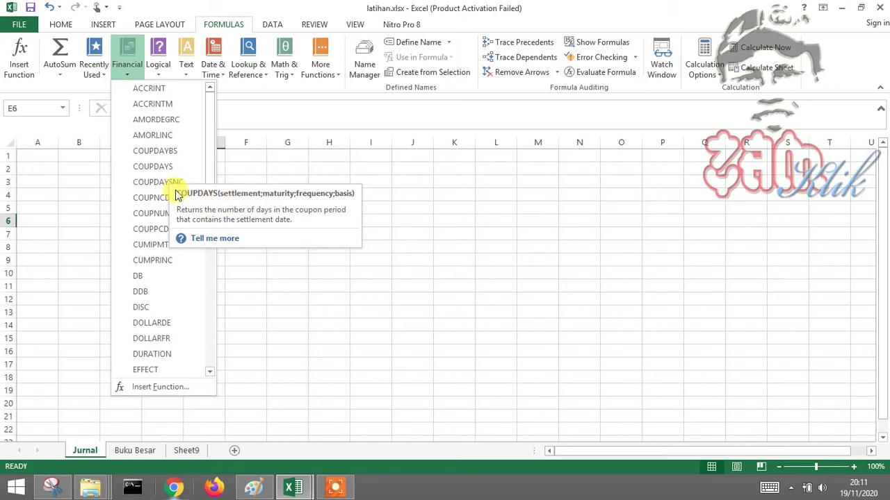
{"action": "mouse_move", "coordinate": [208, 167]}
{"action": "left_mouse_down"}
{"action": "mouse_move", "coordinate": [214, 200]}
{"action": "mouse_move", "coordinate": [217, 153]}
{"action": "left_mouse_up"}
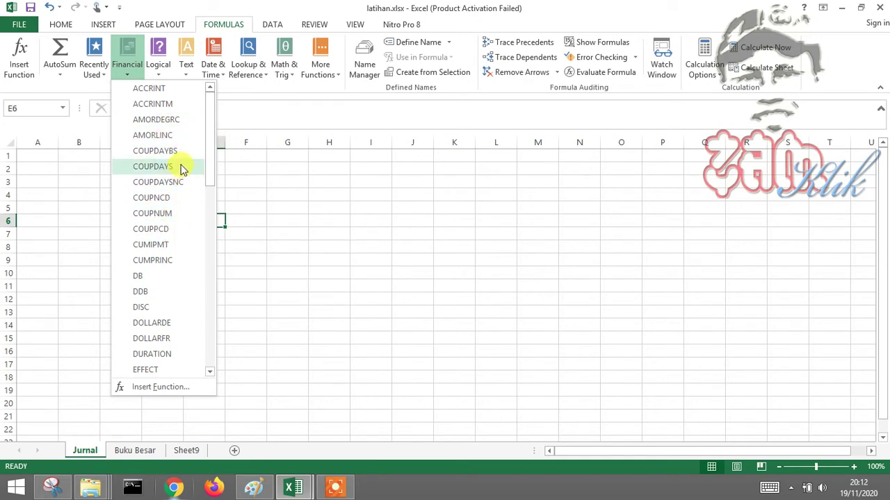
{"action": "left_click_drag", "start_coordinate": [208, 143], "coordinate": [214, 344]}
{"action": "left_click", "coordinate": [313, 284]}
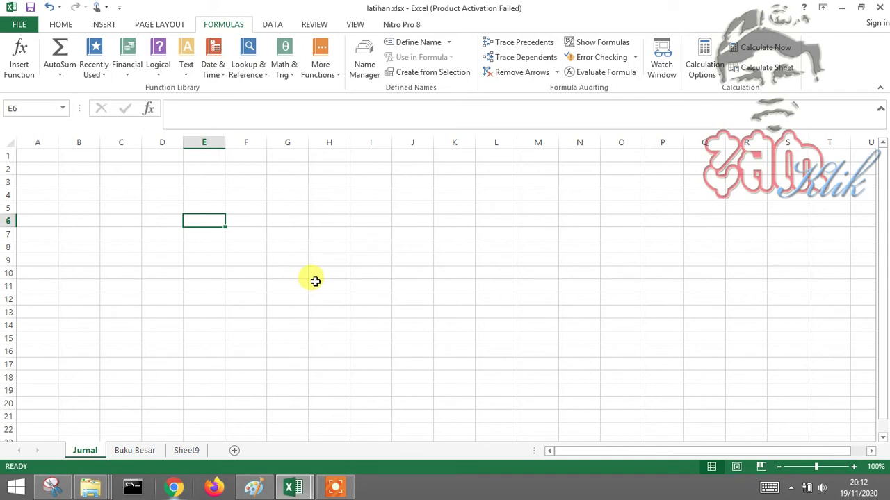
Review the recently used functions, then select cell I9
{"action": "left_click", "coordinate": [106, 78]}
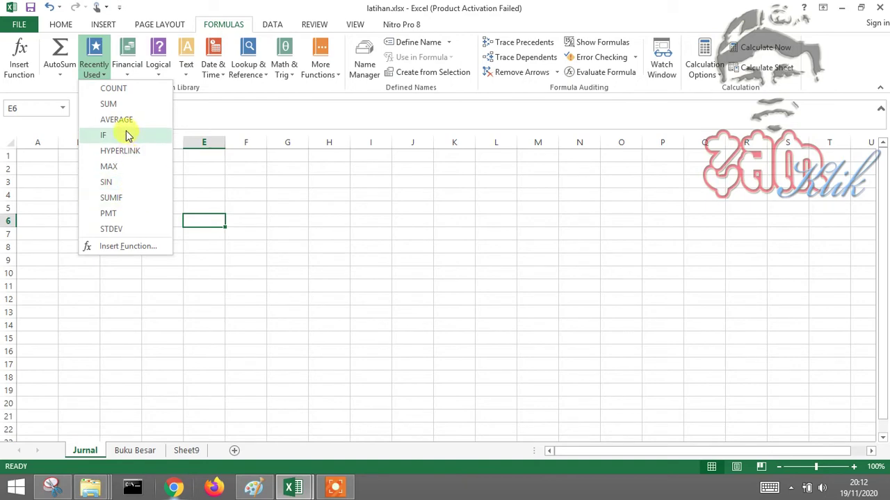
{"action": "left_click", "coordinate": [395, 258]}
{"action": "left_click", "coordinate": [386, 260]}
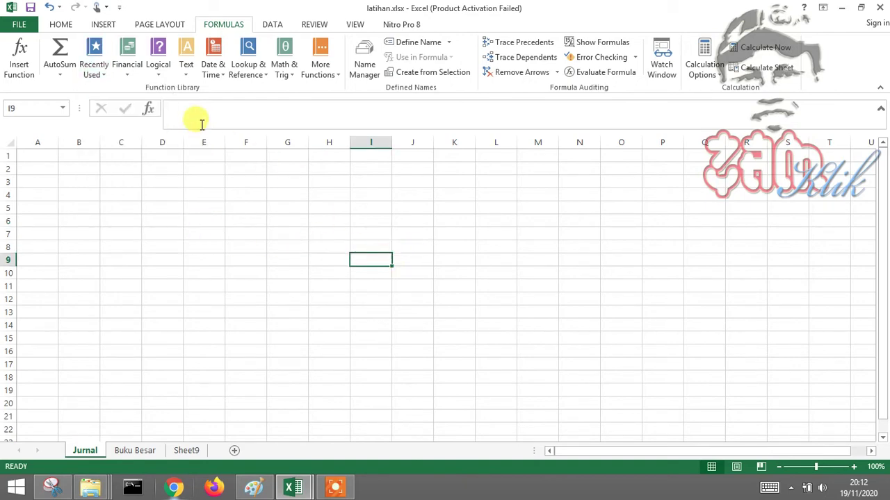
Review the Sort command and try to apply a Filter from the empty cell F6 on the Jurnal sheet
{"action": "left_click", "coordinate": [270, 25]}
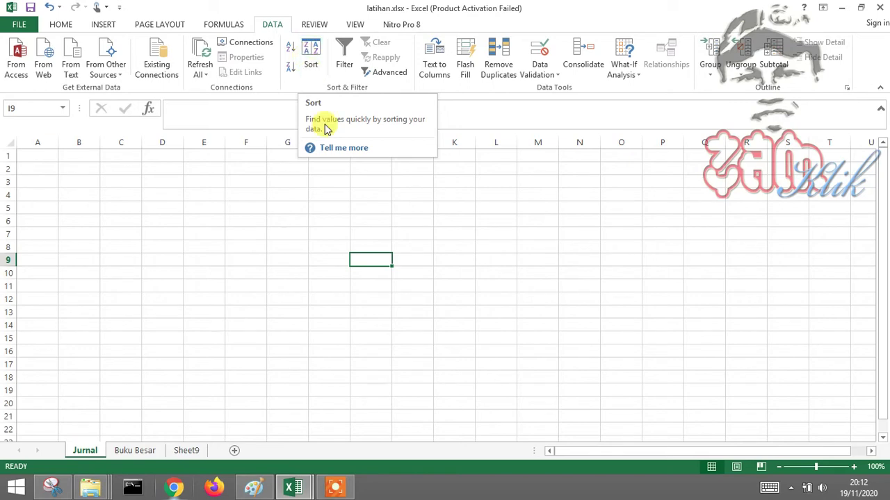
{"action": "left_click", "coordinate": [245, 220]}
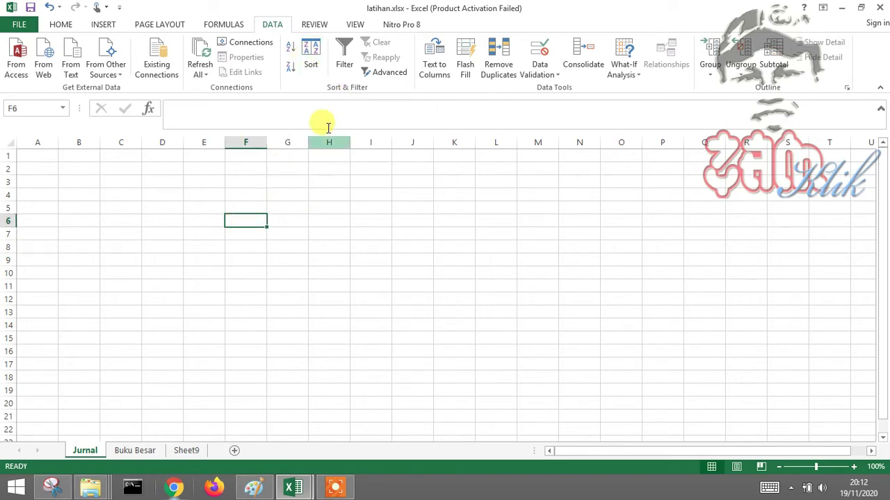
{"action": "left_click", "coordinate": [342, 64]}
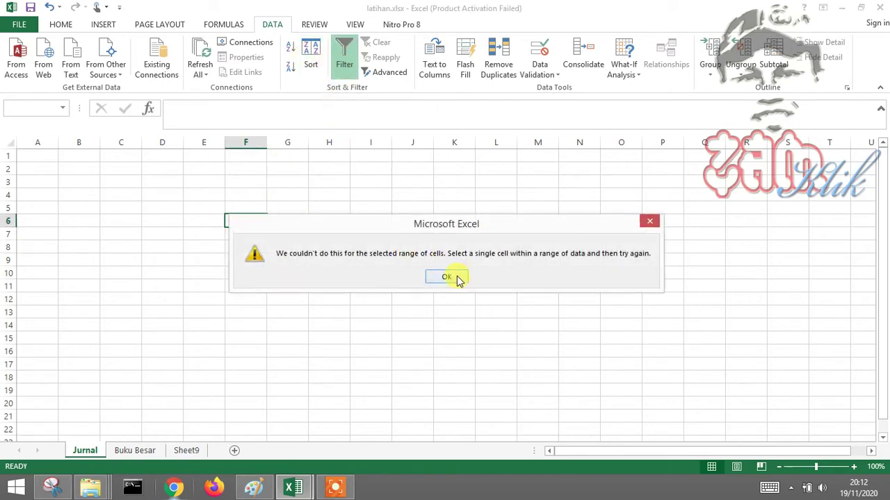
{"action": "left_click", "coordinate": [452, 276]}
{"action": "left_click", "coordinate": [278, 252]}
{"action": "left_click", "coordinate": [237, 177]}
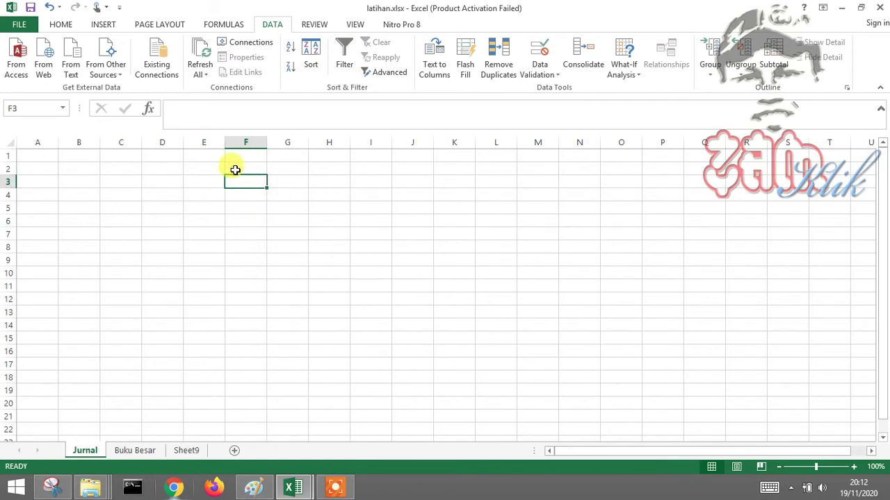
{"action": "key", "text": "Left"}
{"action": "key", "text": "Left"}
{"action": "key", "text": "Left"}
{"action": "key", "text": "Left"}
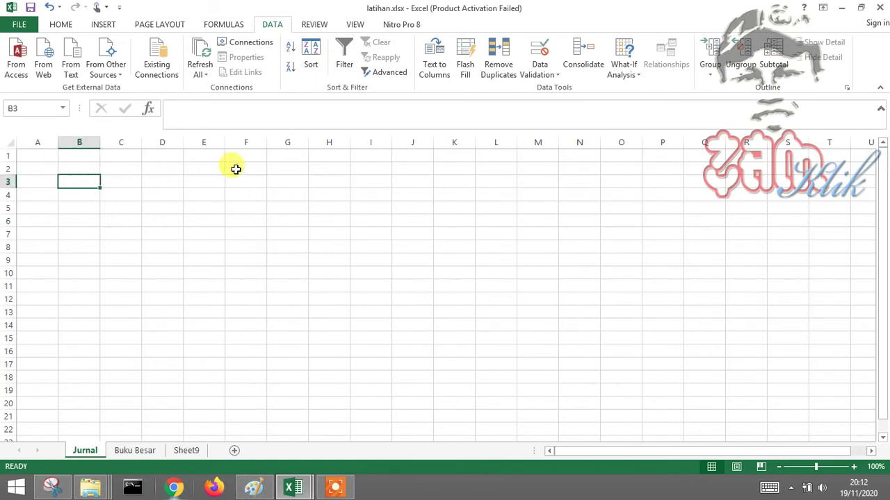
{"action": "key", "text": "Right"}
Switch to the workbook 3. SOAL LSP SPREAD SHEED BELUM DI REV.xls and examine the payroll table on the soal sheet
{"action": "left_click", "coordinate": [303, 486]}
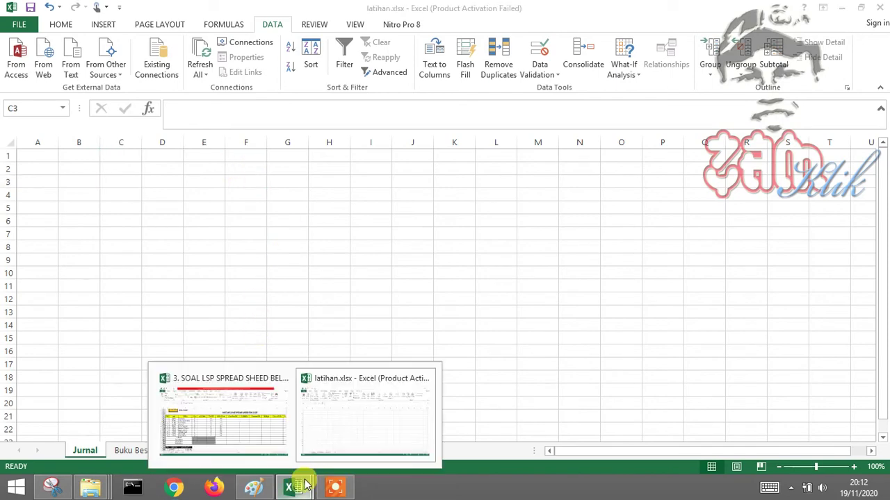
{"action": "left_click", "coordinate": [262, 441]}
{"action": "left_click", "coordinate": [174, 281]}
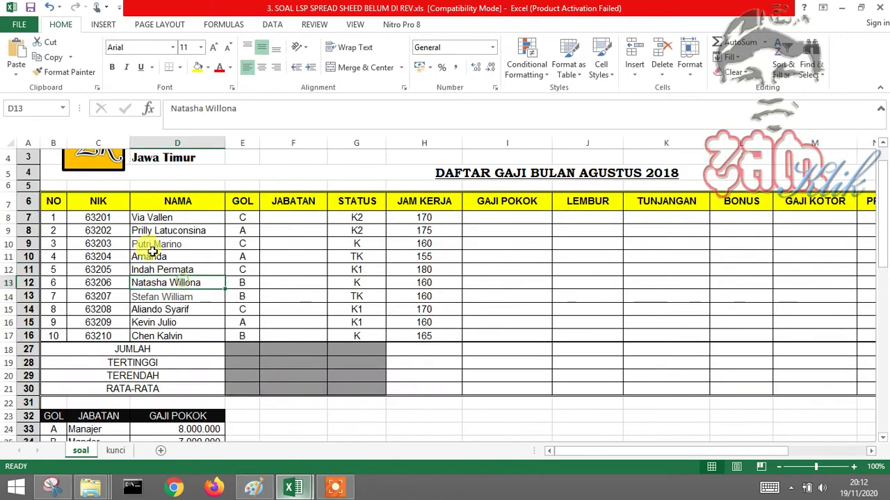
{"action": "left_click", "coordinate": [50, 200]}
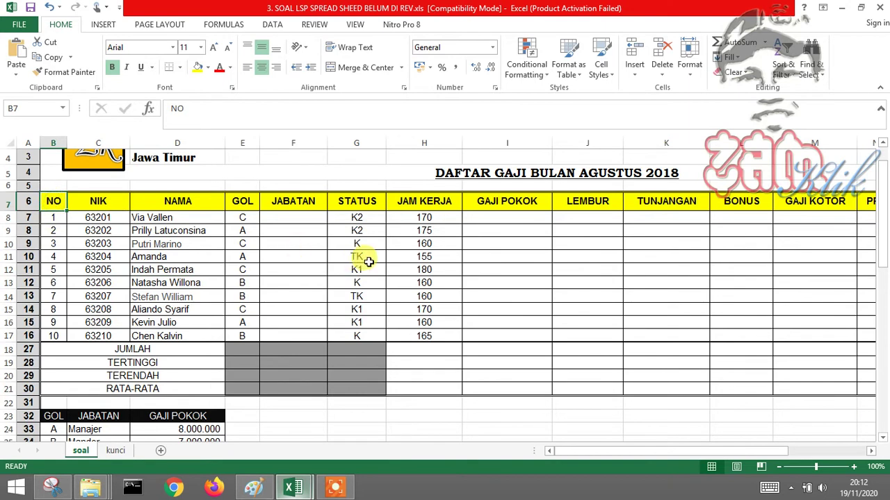
{"action": "left_click", "coordinate": [478, 307]}
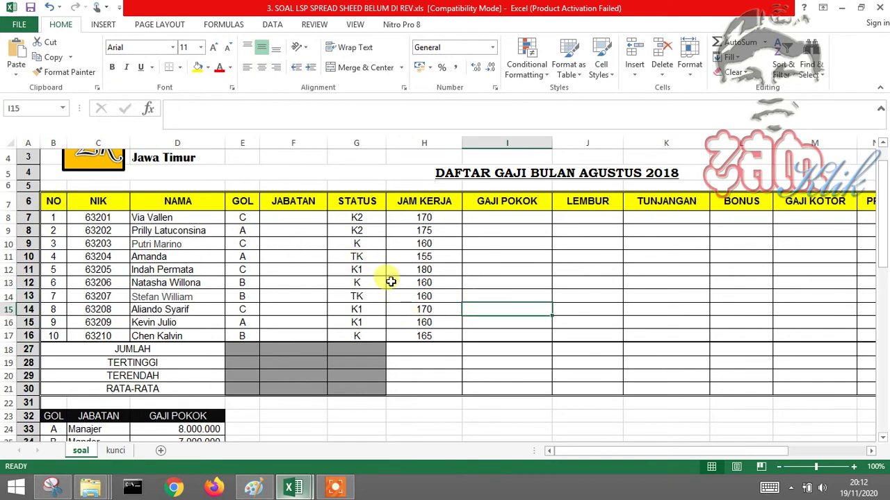
{"action": "left_click", "coordinate": [353, 201]}
Add a Filter to the payroll table's header row on the soal sheet, from NO through TANDA TANGAN
{"action": "left_click", "coordinate": [52, 201]}
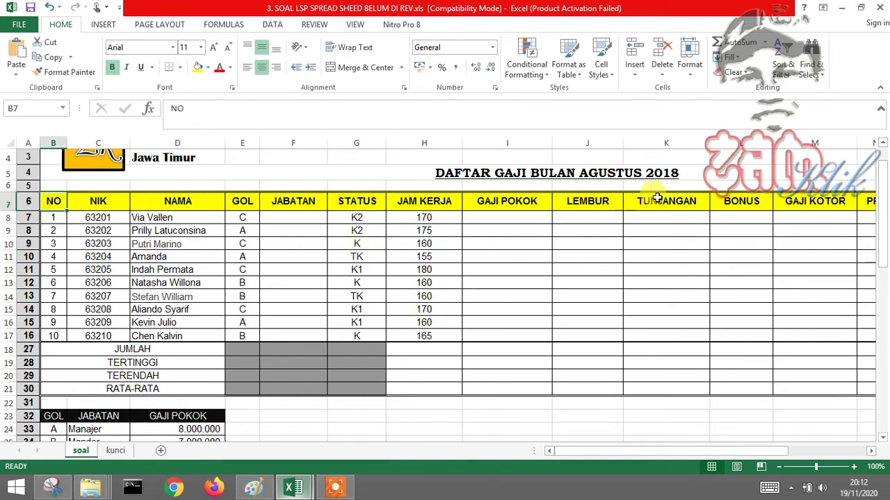
{"action": "left_click", "coordinate": [852, 203], "text": "shift"}
{"action": "key", "text": "shift+Right"}
{"action": "key", "text": "shift+Right"}
{"action": "key", "text": "shift+Right"}
{"action": "key", "text": "shift+Right"}
{"action": "key", "text": "shift+Right"}
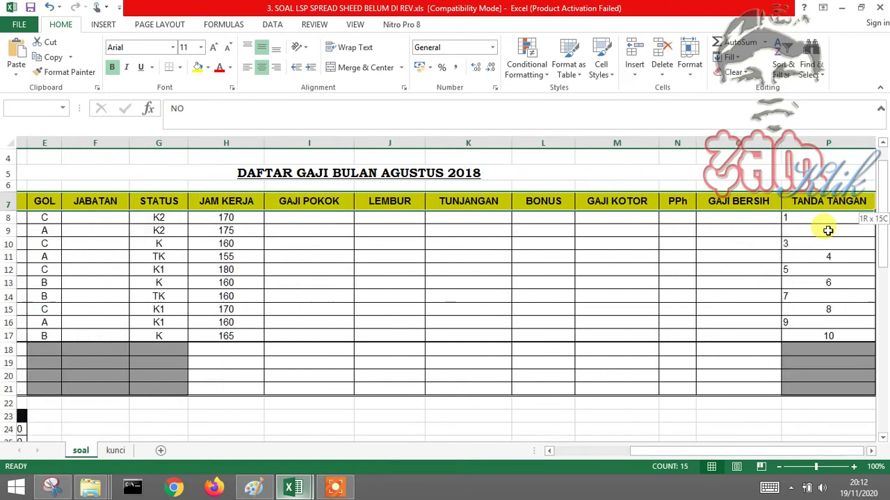
{"action": "key", "text": "Menu"}
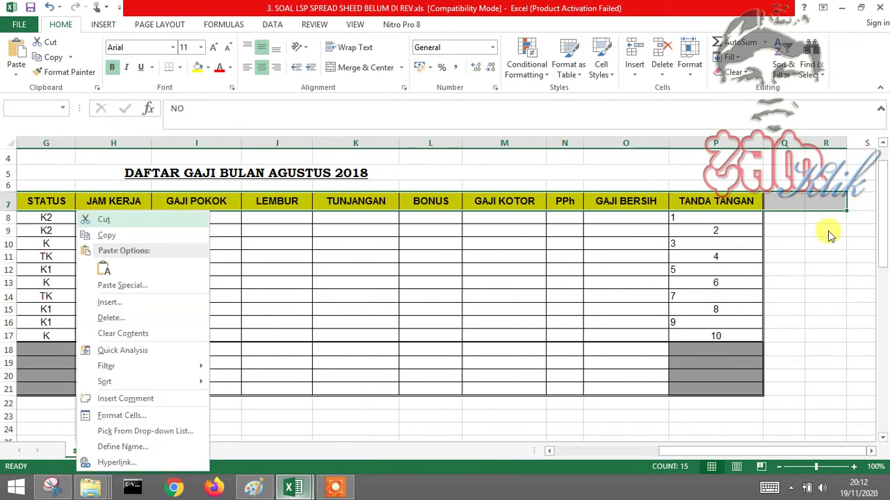
{"action": "key", "text": "Escape"}
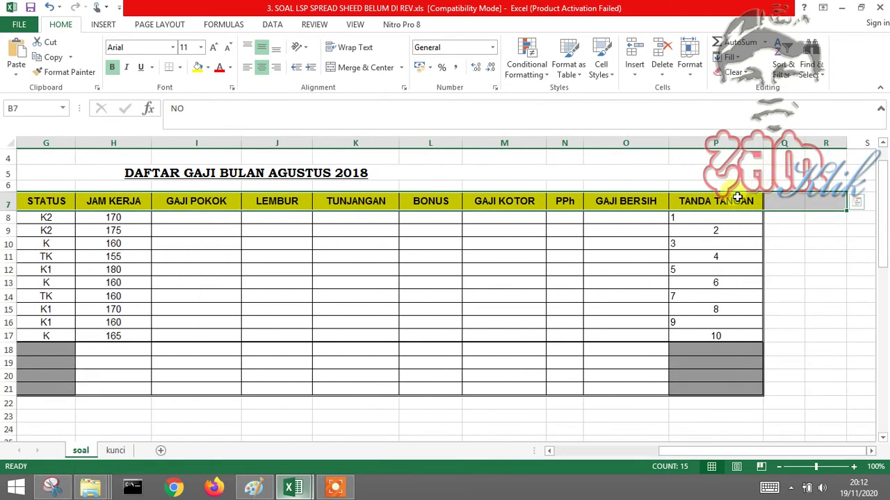
{"action": "left_click", "coordinate": [271, 25]}
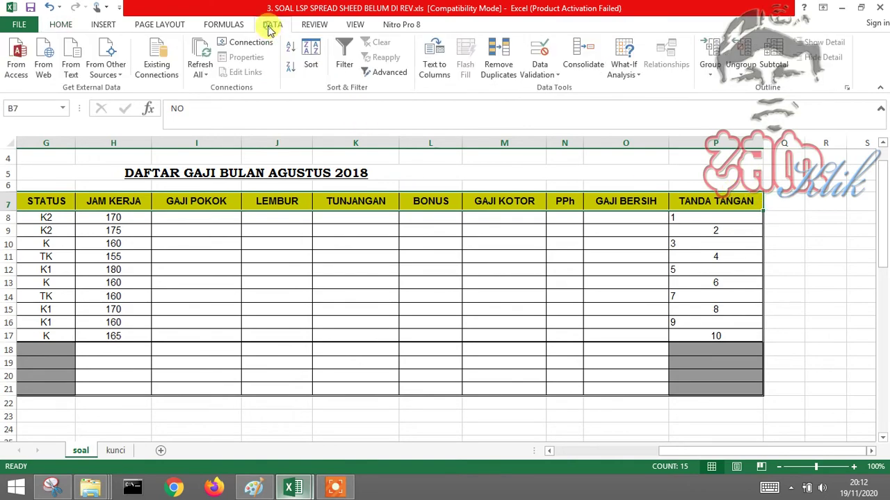
{"action": "left_click", "coordinate": [341, 63]}
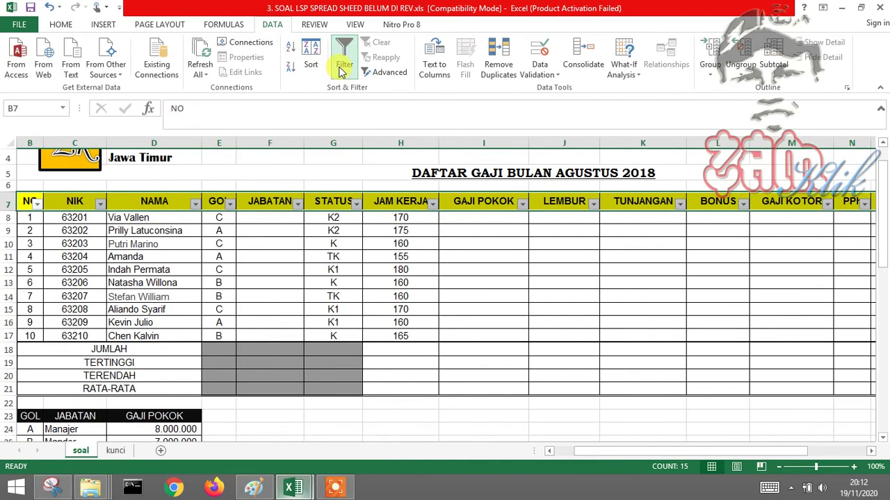
Filter the STATUS column to K1 only, and extend the filter to include K2 as well
{"action": "left_click", "coordinate": [355, 202]}
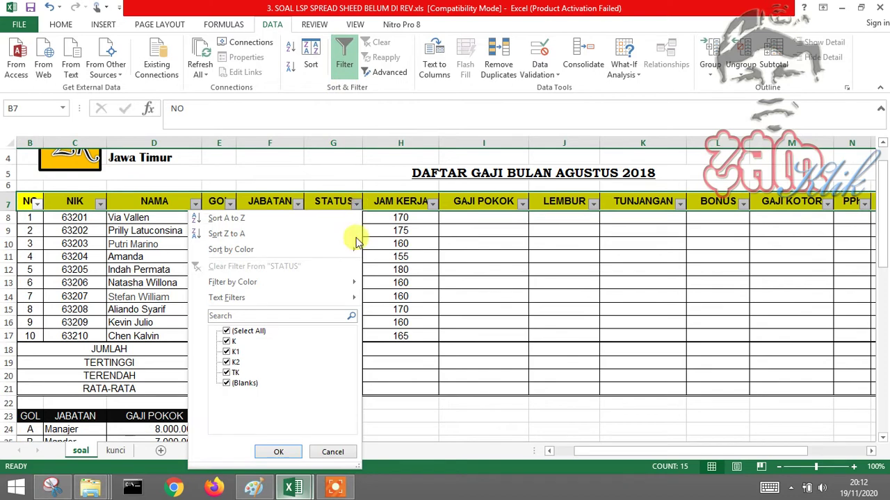
{"action": "left_click", "coordinate": [226, 332]}
{"action": "left_click", "coordinate": [226, 352]}
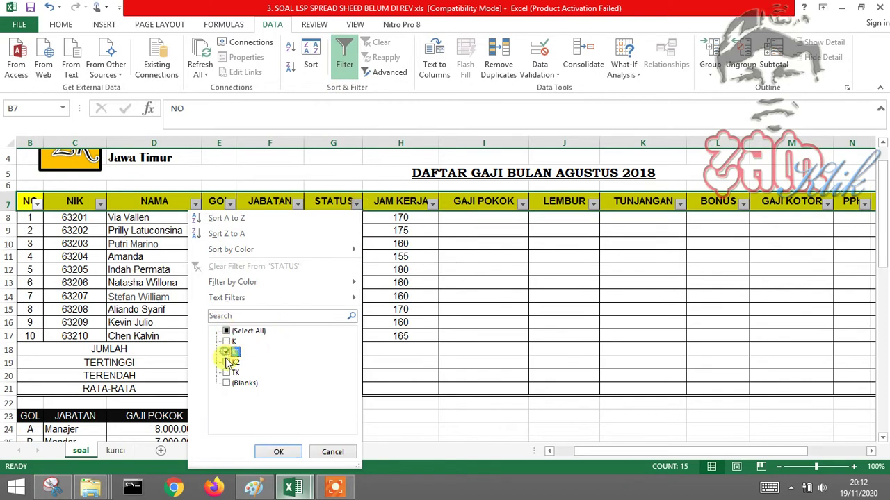
{"action": "left_click", "coordinate": [278, 452]}
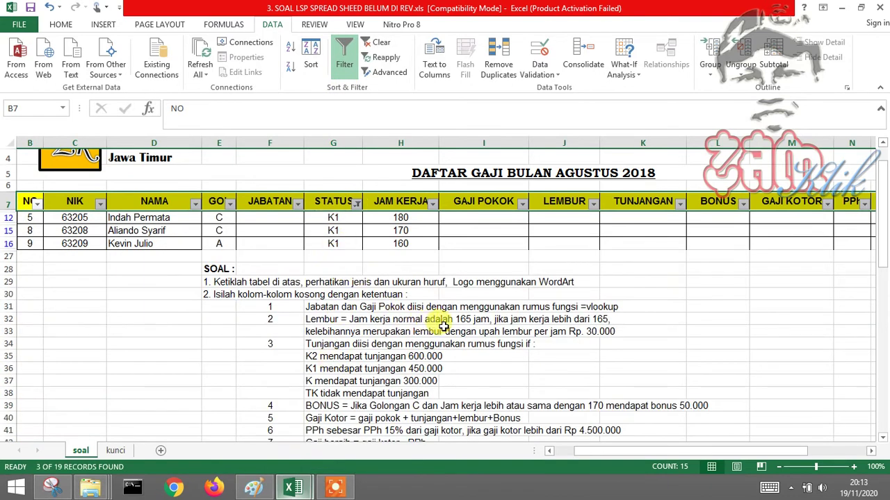
{"action": "left_click", "coordinate": [356, 202]}
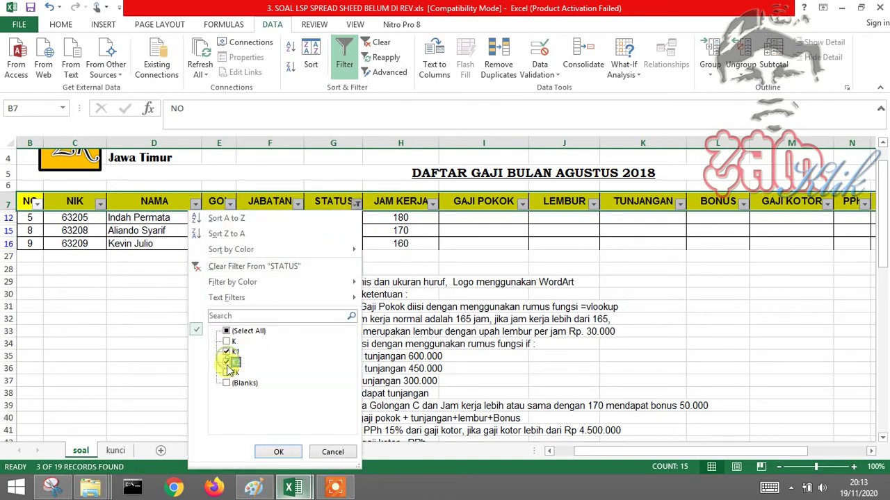
{"action": "left_click", "coordinate": [277, 450]}
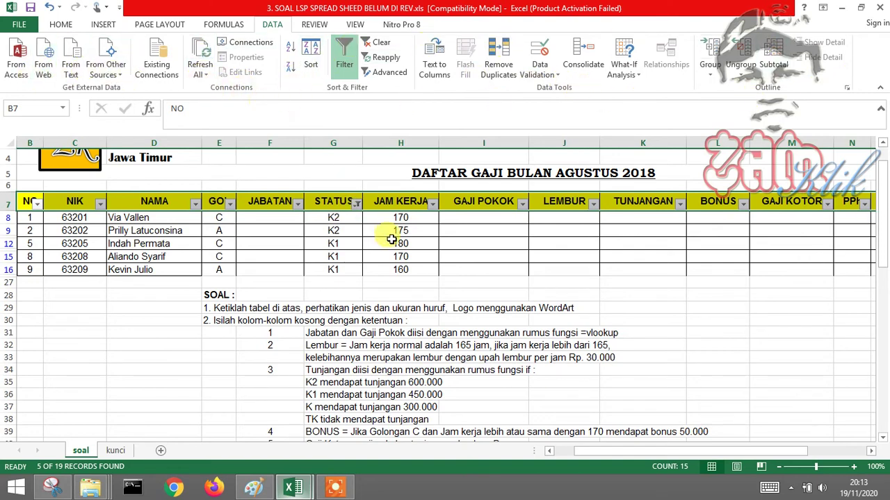
Switch to the workbook latihan.xlsx and enter A, B, B, B, C, C, A, A, A, B down cells E4 to E13 of the Jurnal sheet
{"action": "mouse_move", "coordinate": [293, 486]}
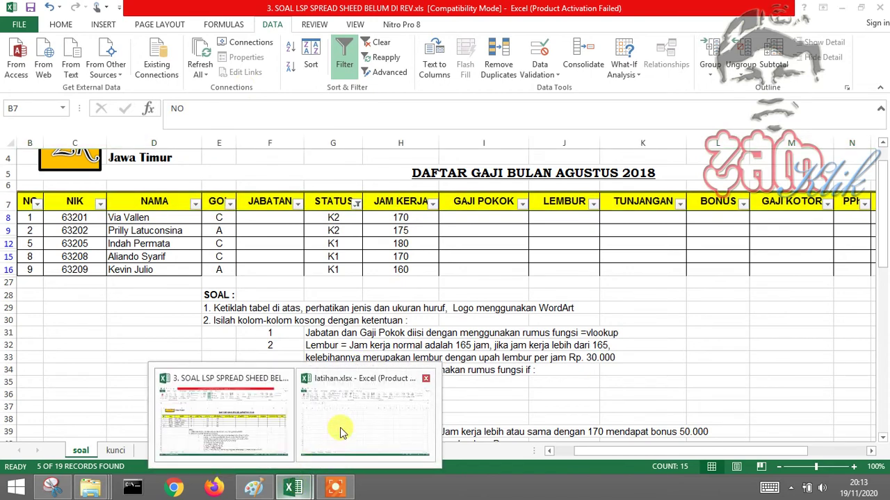
{"action": "left_click", "coordinate": [342, 429]}
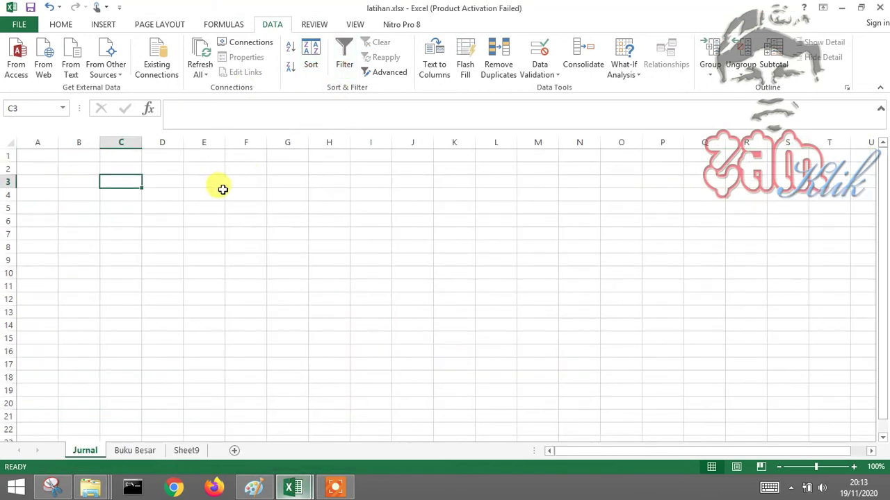
{"action": "left_click", "coordinate": [221, 192]}
{"action": "type", "text": "A"}
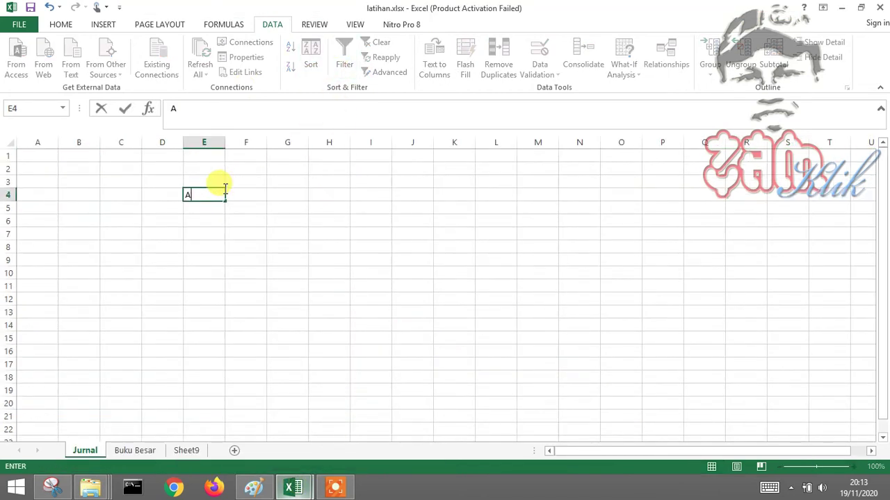
{"action": "key", "text": "Return"}
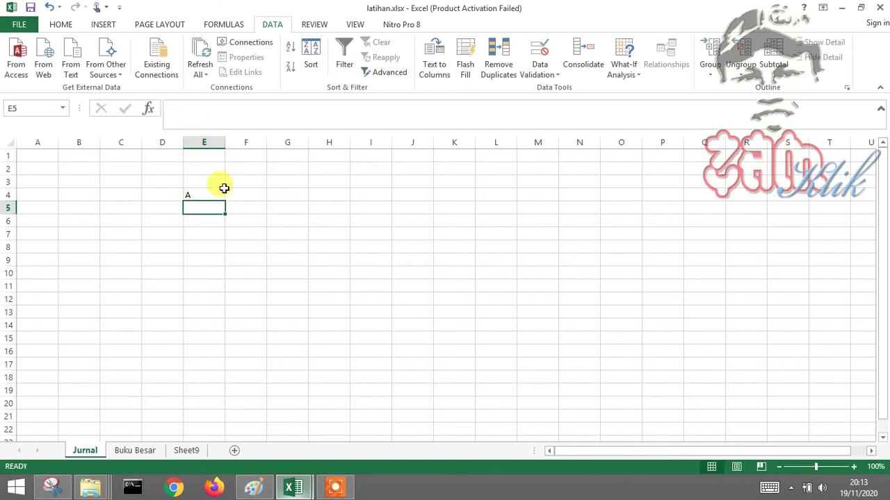
{"action": "type", "text": "b"}
{"action": "type", "text": "B"}
{"action": "key", "text": "Return"}
{"action": "type", "text": "B"}
{"action": "key", "text": "Return"}
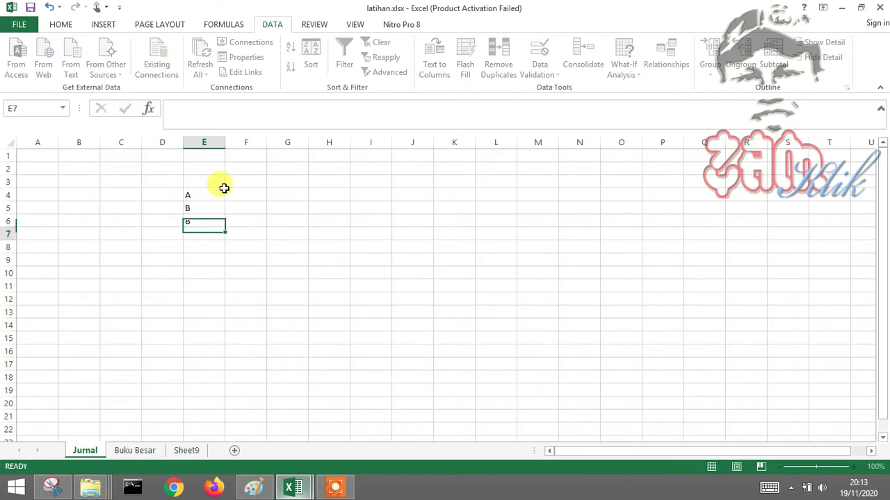
{"action": "type", "text": "B"}
{"action": "key", "text": "Return"}
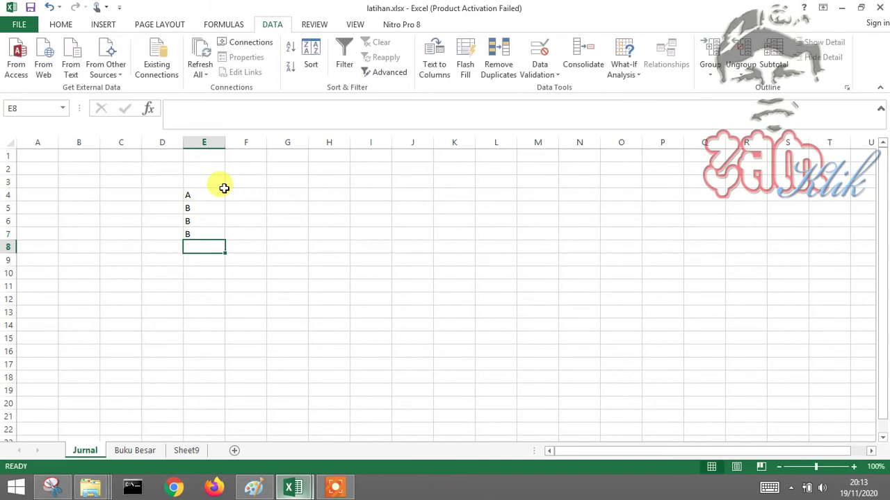
{"action": "type", "text": "C"}
{"action": "key", "text": "Return"}
{"action": "type", "text": "C"}
{"action": "key", "text": "Return"}
{"action": "type", "text": "A"}
{"action": "key", "text": "Return"}
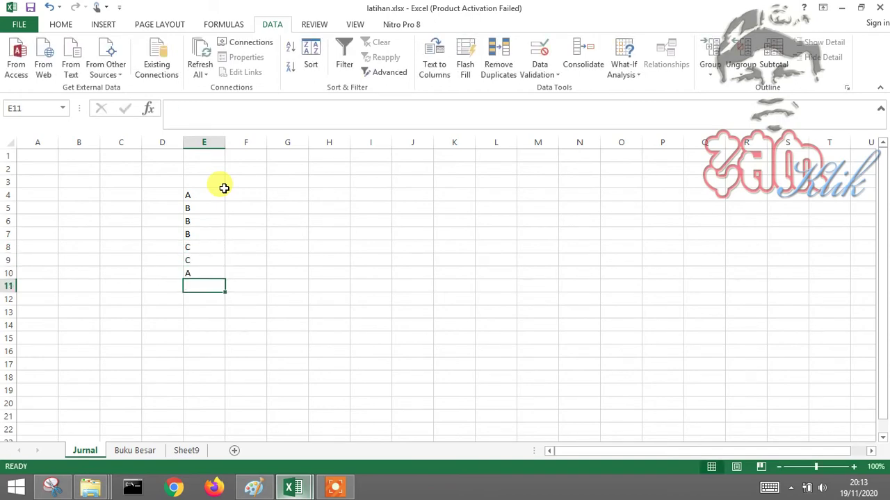
{"action": "type", "text": "A"}
{"action": "key", "text": "Return"}
{"action": "type", "text": "A"}
{"action": "key", "text": "Return"}
{"action": "type", "text": "B"}
{"action": "key", "text": "Return"}
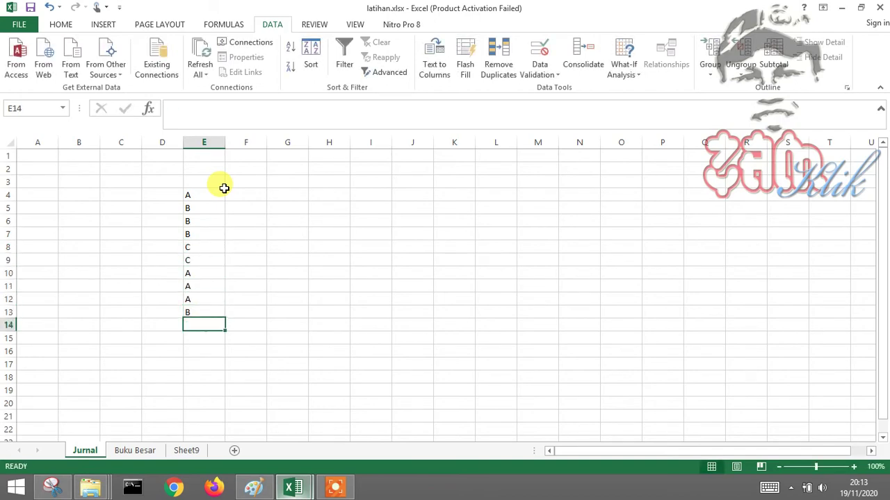
Try to apply a Filter to the empty range B3:I3 above the letter list
{"action": "left_click", "coordinate": [221, 184]}
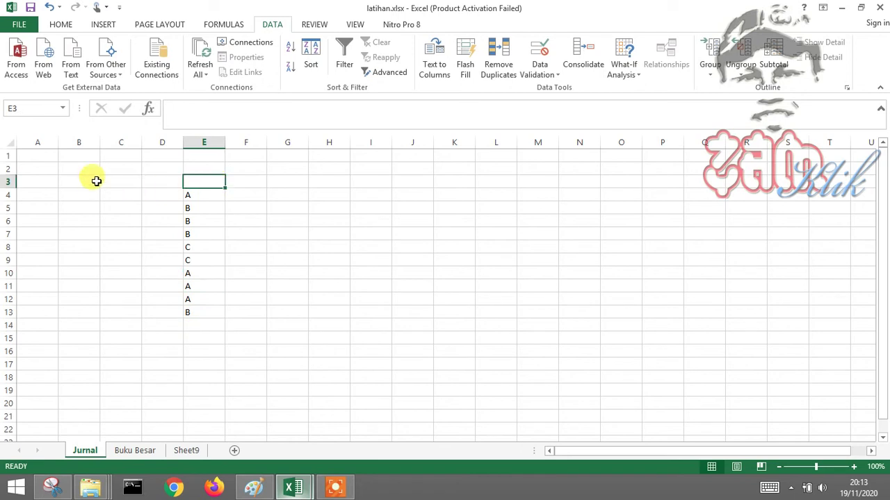
{"action": "left_click_drag", "start_coordinate": [96, 181], "coordinate": [369, 180]}
{"action": "left_click", "coordinate": [344, 63]}
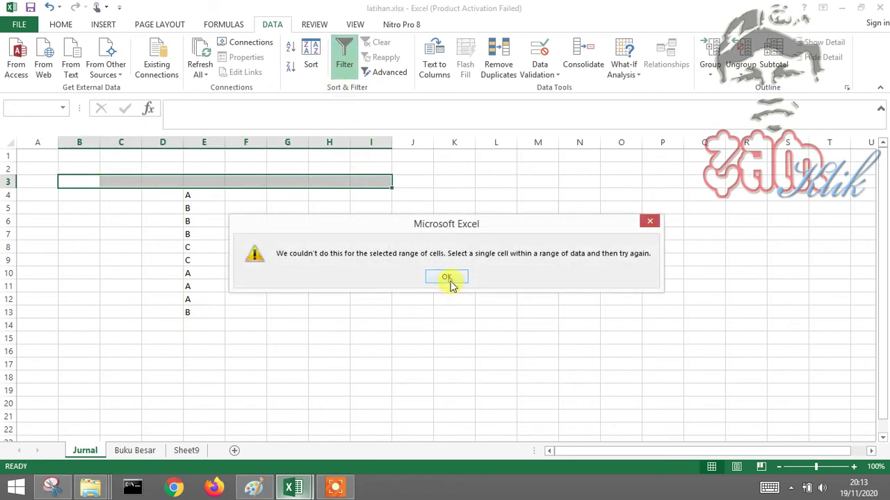
{"action": "left_click", "coordinate": [448, 280]}
Apply a Filter to the letter list in column E, starting from the single cell E3
{"action": "left_click", "coordinate": [204, 180]}
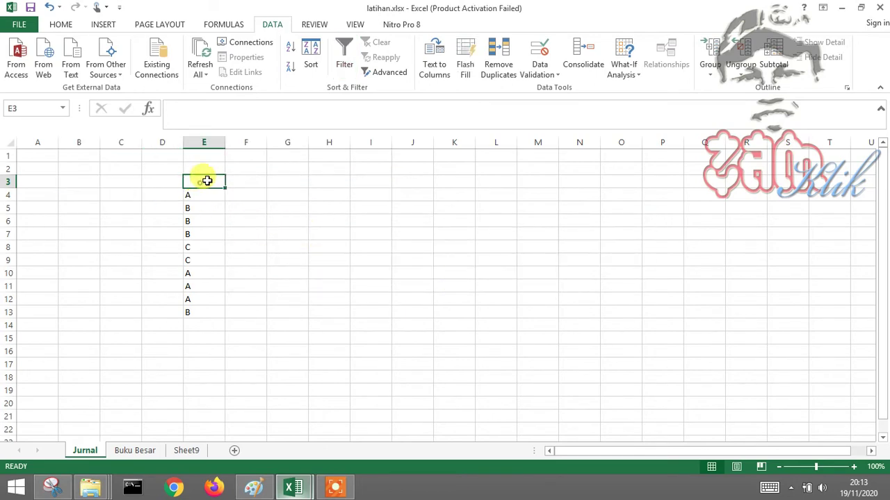
{"action": "left_click", "coordinate": [343, 68]}
{"action": "left_click", "coordinate": [278, 271]}
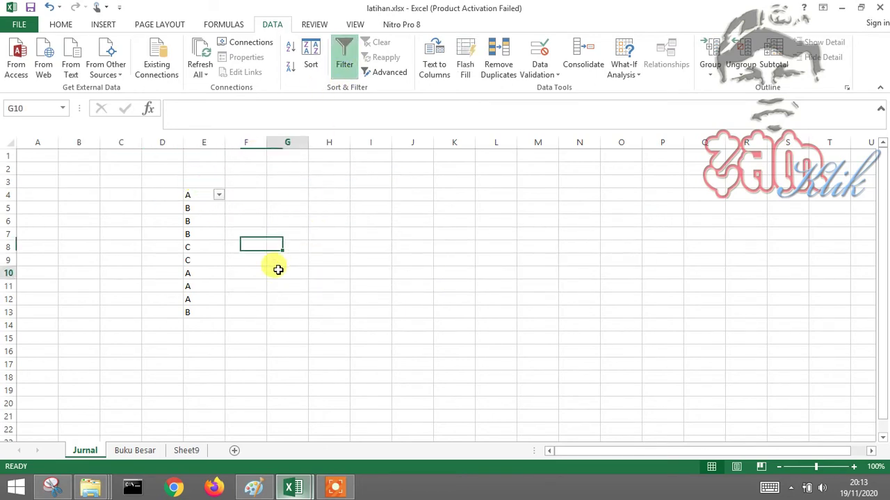
{"action": "left_click", "coordinate": [212, 179]}
Filter the letter list to show only the value A, and select its header cell E4
{"action": "left_click", "coordinate": [216, 195]}
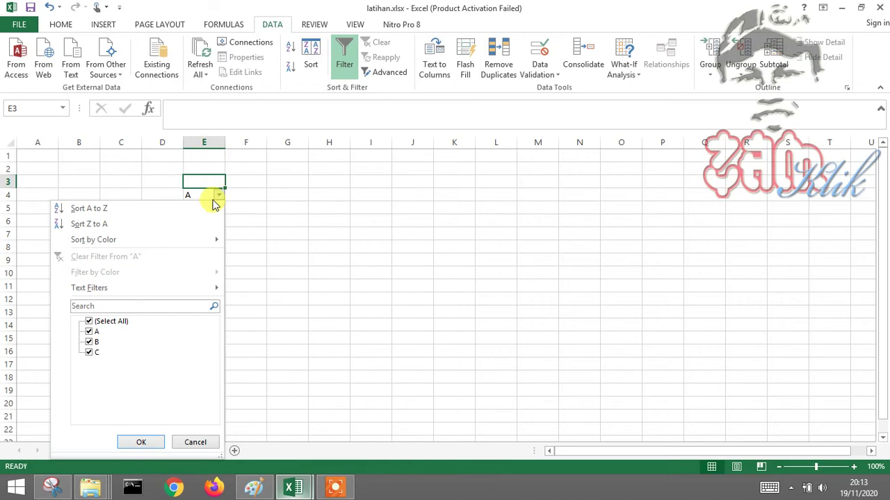
{"action": "left_click", "coordinate": [89, 323]}
{"action": "left_click", "coordinate": [89, 332]}
{"action": "left_click", "coordinate": [136, 440]}
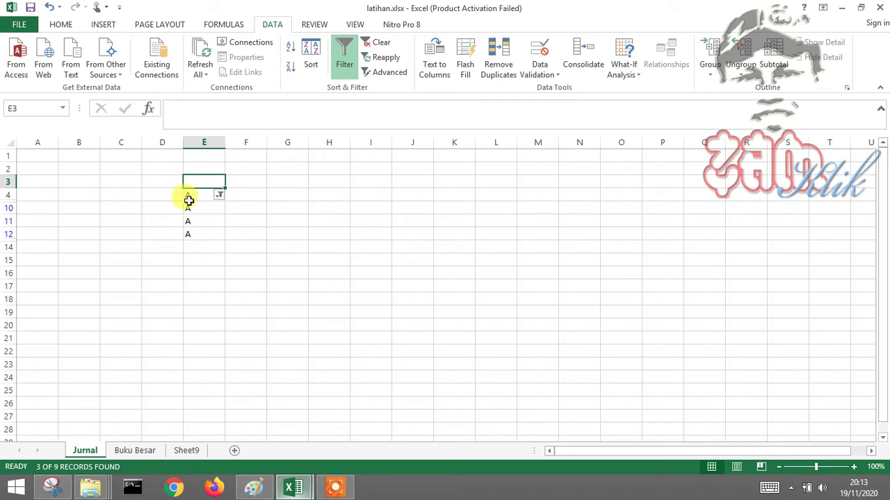
{"action": "left_click", "coordinate": [274, 245]}
{"action": "left_click", "coordinate": [190, 194]}
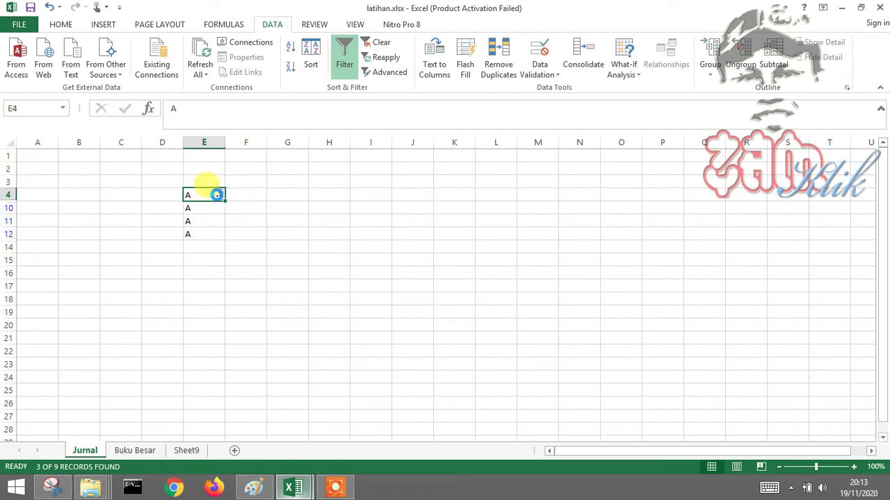
Reselect all values in the letter list's filter so every row is displayed
{"action": "left_click", "coordinate": [219, 195]}
{"action": "left_click", "coordinate": [90, 322]}
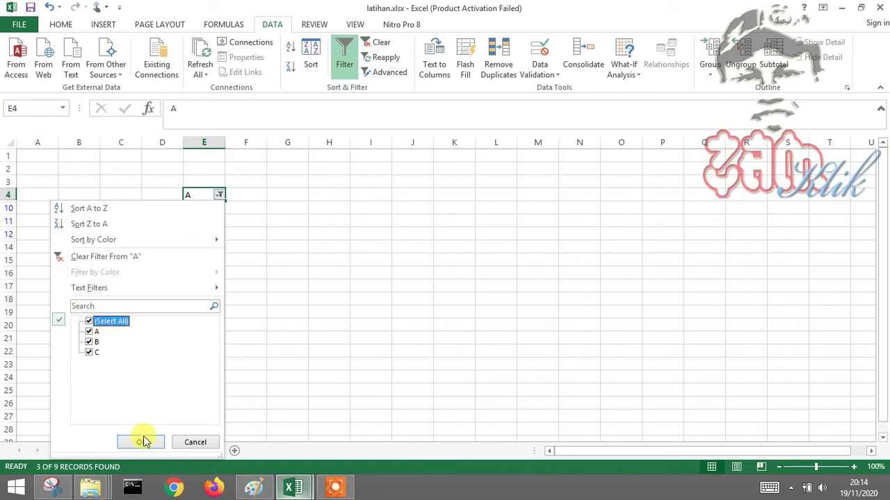
{"action": "left_click", "coordinate": [140, 442]}
Try to run Remove Duplicates from the empty cell G12
{"action": "left_click", "coordinate": [284, 300]}
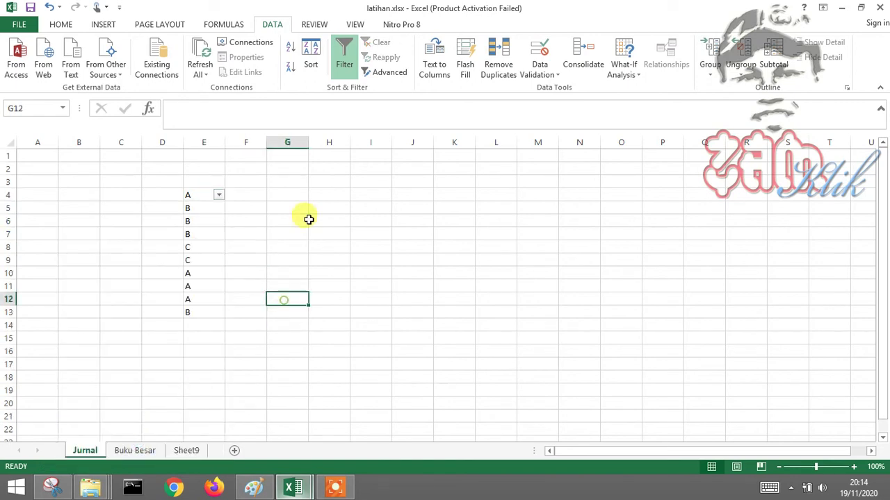
{"action": "left_click", "coordinate": [499, 69]}
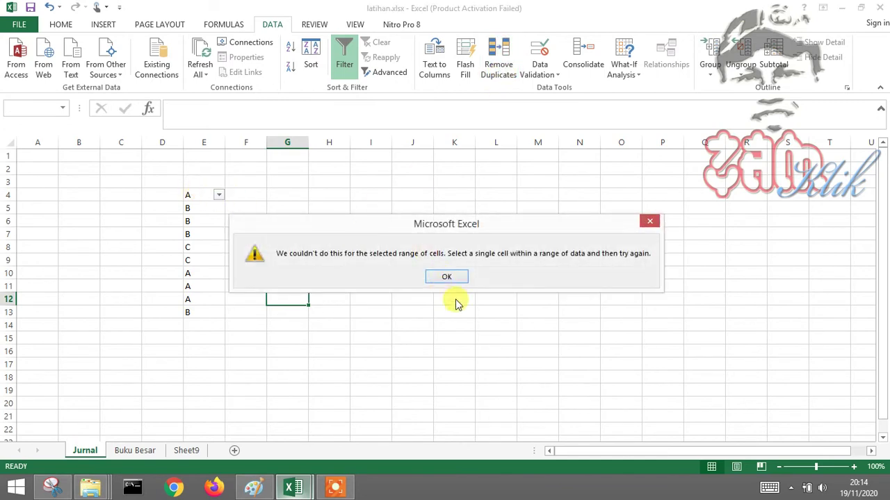
{"action": "key", "text": "Return"}
Turn off the Filter on the letter list in column E
{"action": "left_click", "coordinate": [201, 195]}
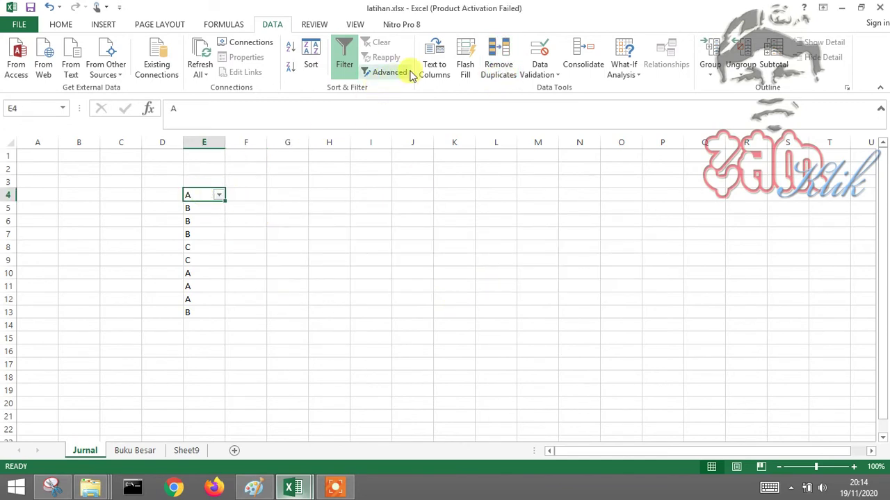
{"action": "left_click", "coordinate": [342, 59]}
{"action": "left_click", "coordinate": [289, 270]}
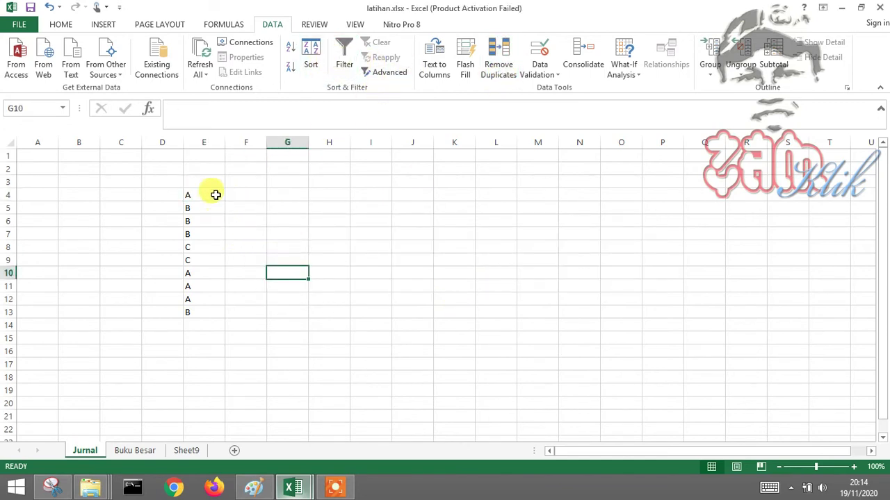
{"action": "left_click", "coordinate": [208, 192]}
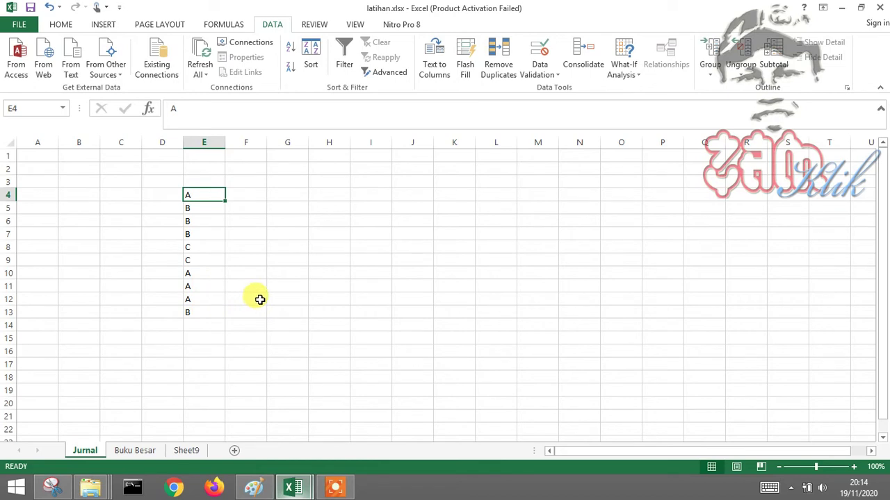
{"action": "left_click", "coordinate": [294, 326]}
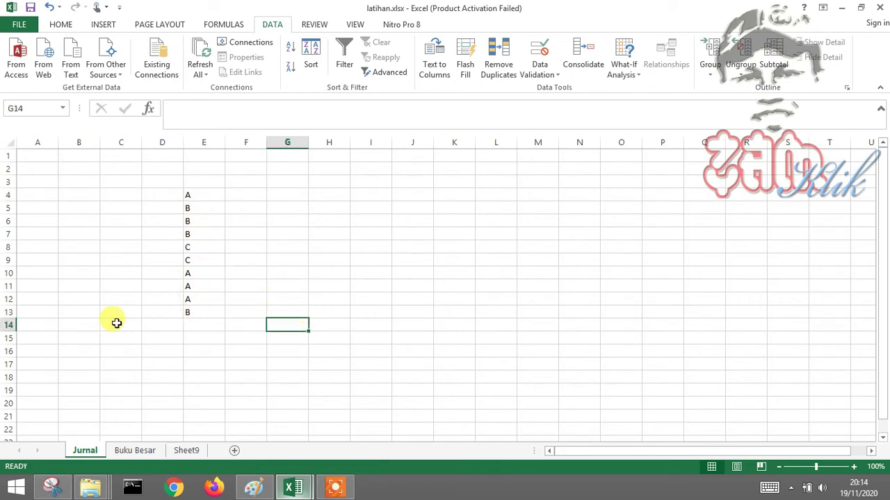
Enter the numbers 1, 2 and 3 in cells D4 to D6, beside the letter list
{"action": "left_click", "coordinate": [179, 197]}
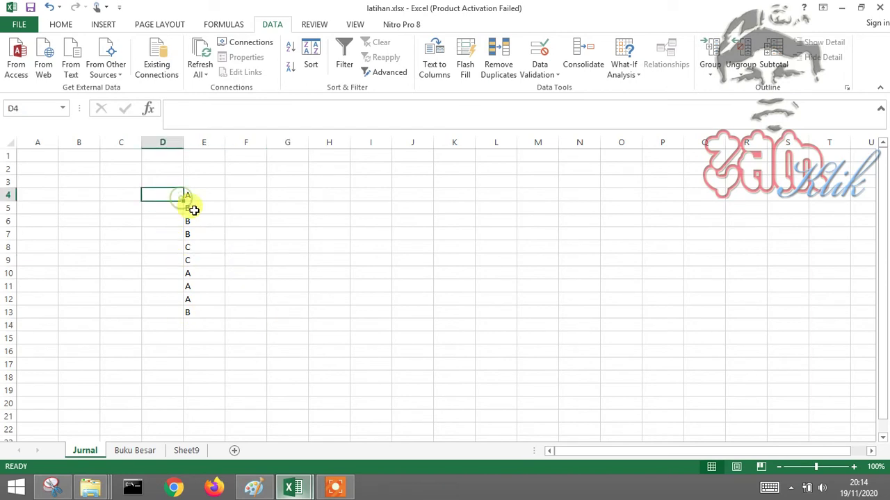
{"action": "left_click", "coordinate": [191, 208]}
{"action": "left_click", "coordinate": [154, 196]}
{"action": "type", "text": "1"}
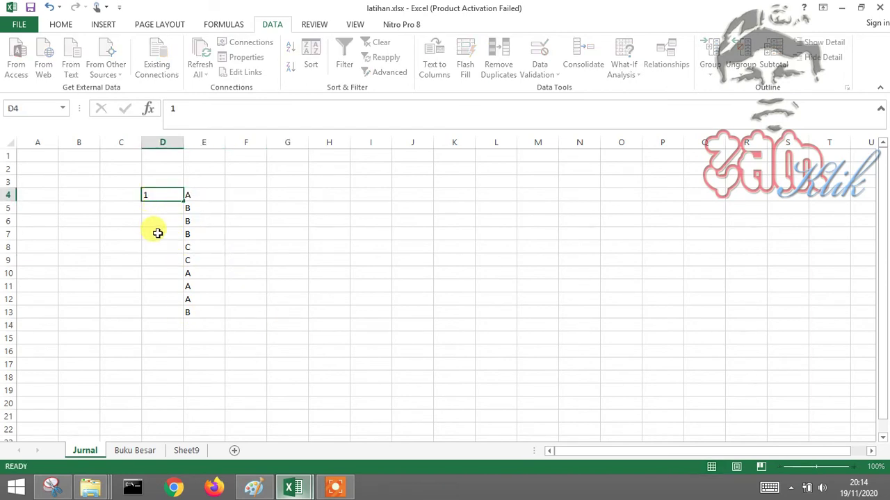
{"action": "key", "text": "Return"}
{"action": "type", "text": "2"}
{"action": "key", "text": "Return"}
{"action": "type", "text": "3"}
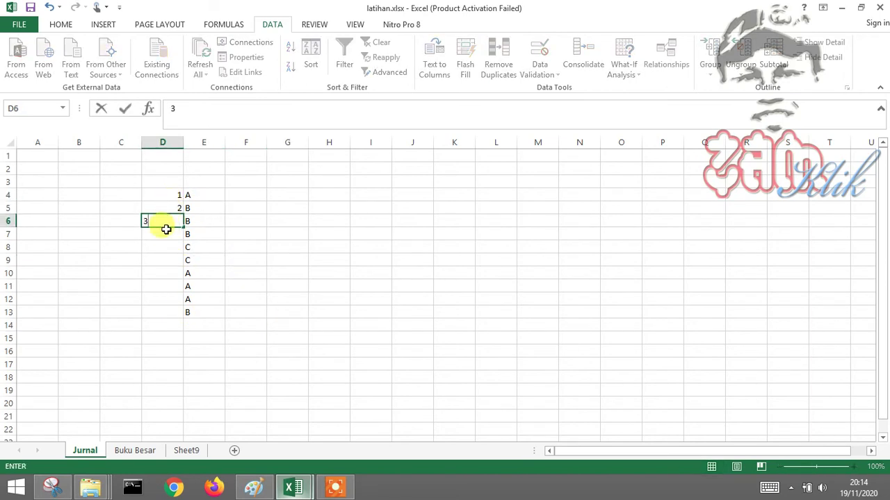
Extend the number series in column D down to 10 in cell D13
{"action": "left_click_drag", "start_coordinate": [167, 196], "coordinate": [175, 224]}
{"action": "left_click", "coordinate": [186, 224]}
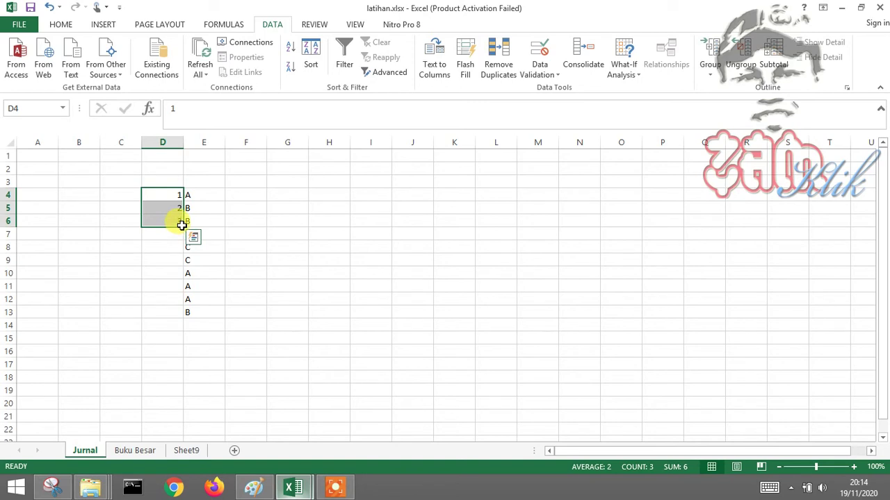
{"action": "left_click", "coordinate": [182, 224]}
{"action": "left_click_drag", "start_coordinate": [174, 193], "coordinate": [179, 315]}
{"action": "left_click", "coordinate": [292, 306]}
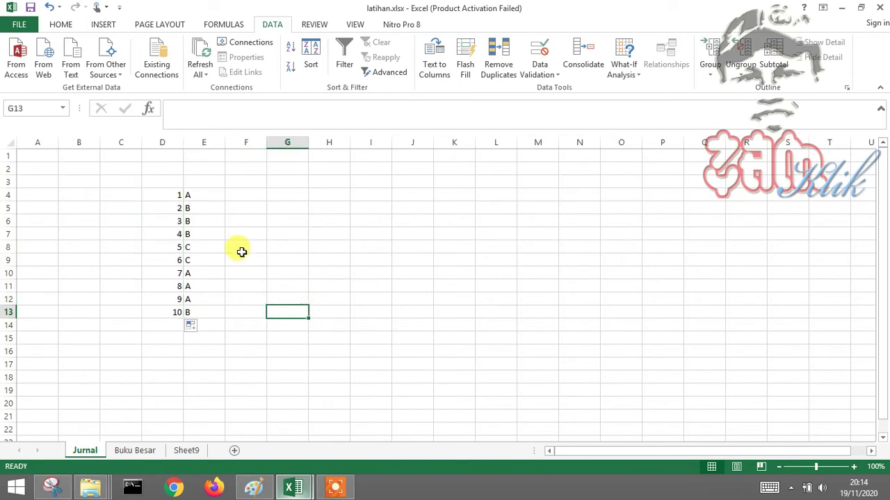
Remove the duplicate letters from E4:E13, continuing with the current selection only so the numbers in column D are not included
{"action": "left_click_drag", "start_coordinate": [205, 195], "coordinate": [214, 310]}
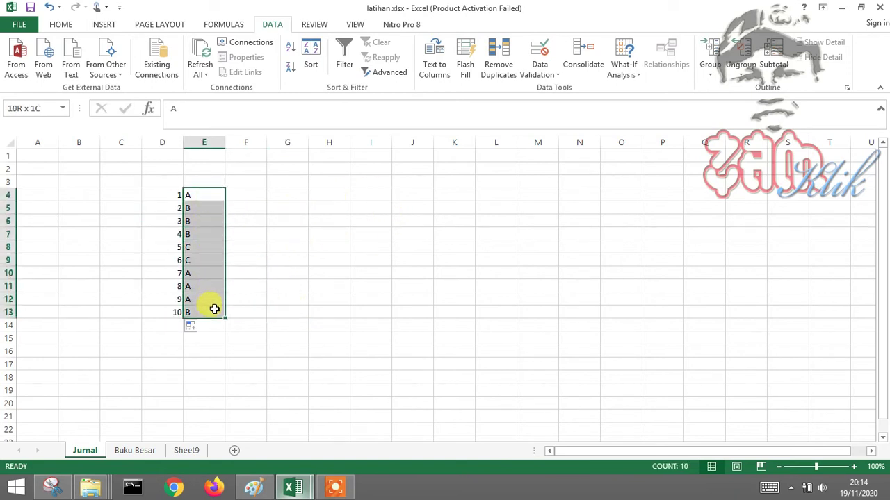
{"action": "left_click", "coordinate": [495, 79]}
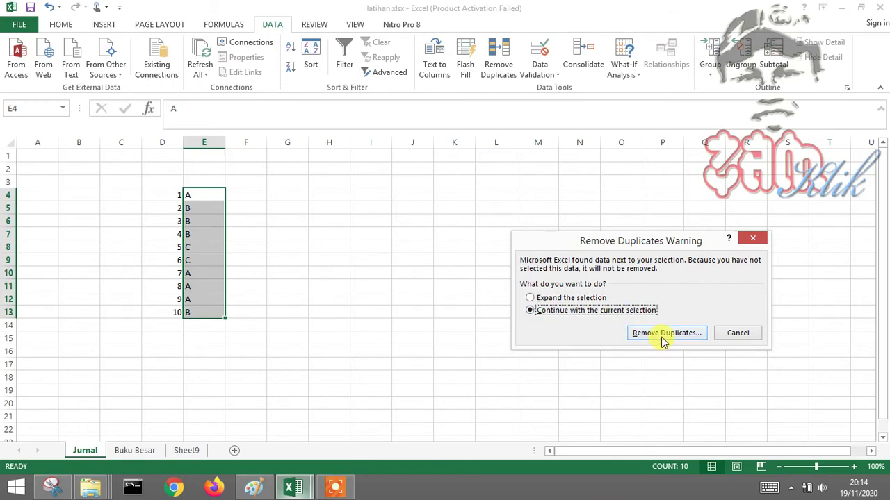
{"action": "left_click", "coordinate": [663, 335]}
{"action": "left_click", "coordinate": [695, 372]}
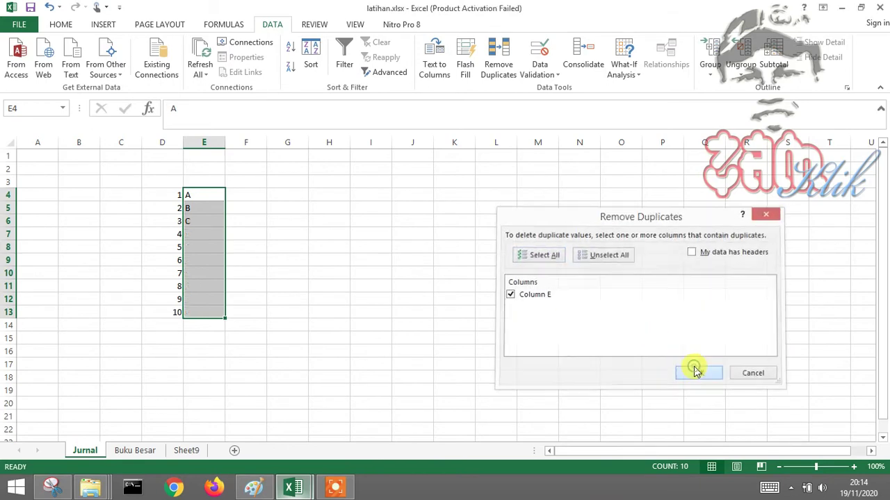
{"action": "left_click", "coordinate": [456, 269]}
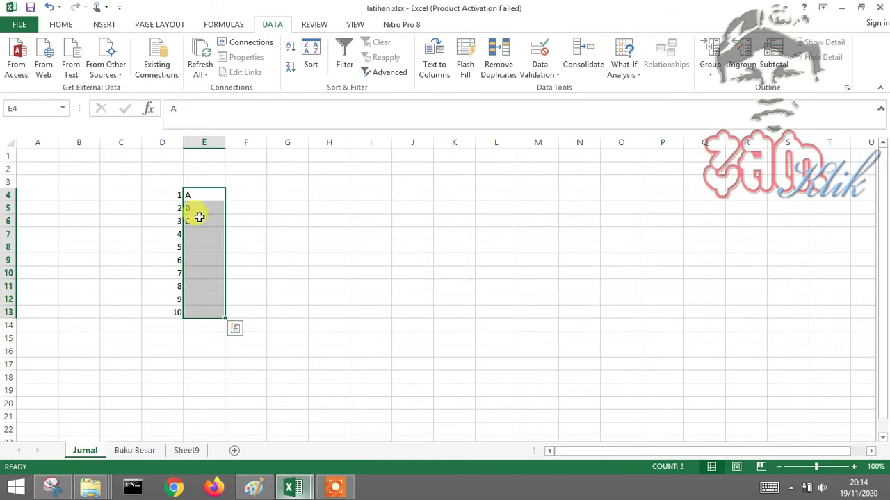
{"action": "left_click", "coordinate": [303, 304]}
{"action": "left_click", "coordinate": [213, 234]}
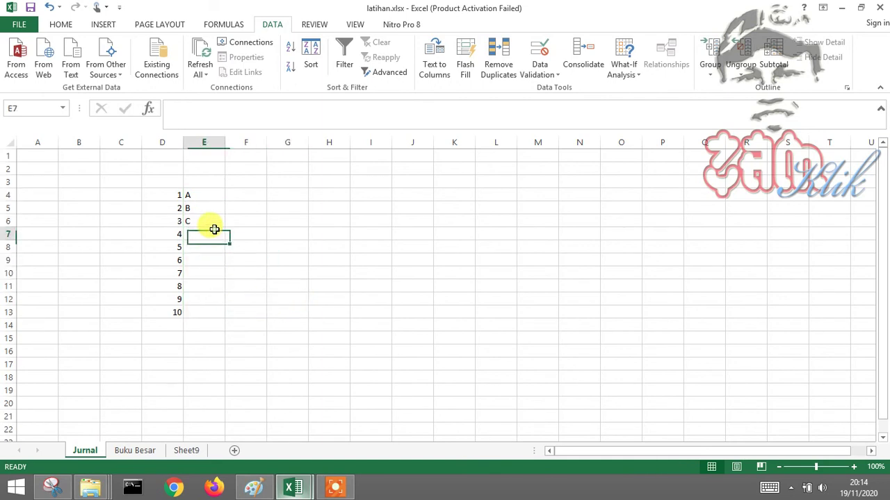
{"action": "left_click", "coordinate": [223, 299]}
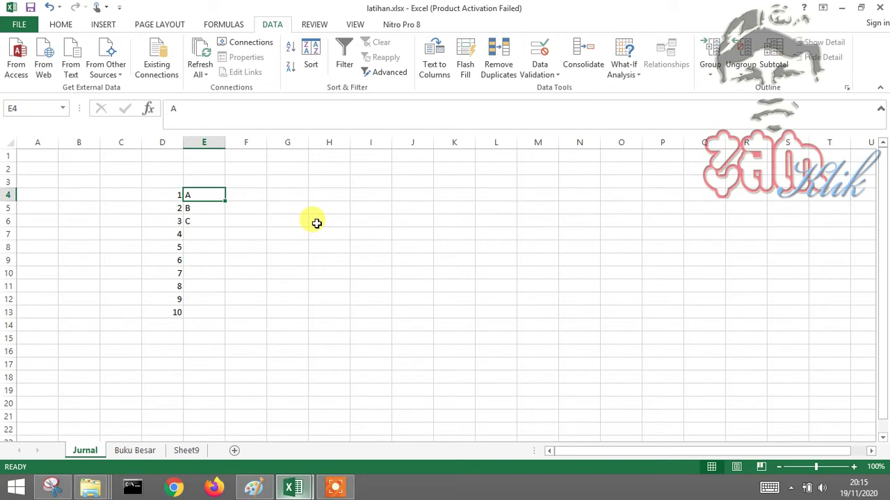
Enter the heading Tanggal in cell G3
{"action": "left_click", "coordinate": [295, 197]}
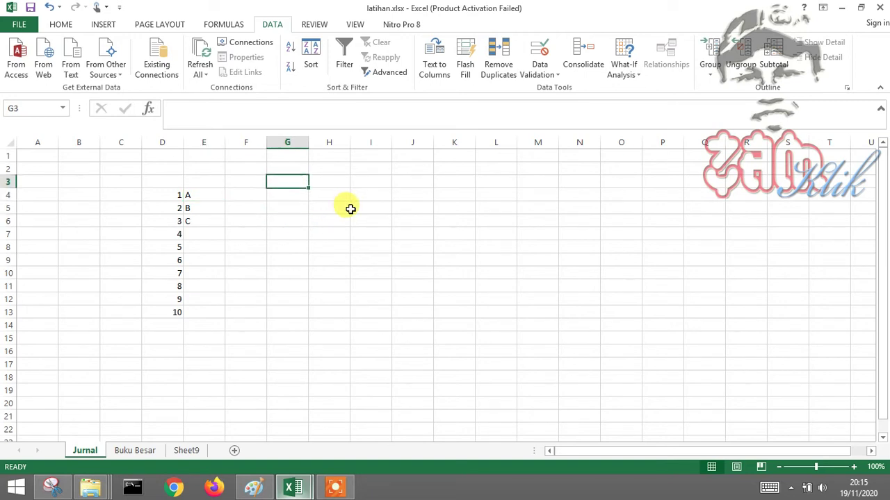
{"action": "left_click", "coordinate": [351, 209]}
{"action": "key", "text": "Left"}
{"action": "key", "text": "Left"}
{"action": "key", "text": "Up"}
{"action": "key", "text": "Up"}
{"action": "left_click", "coordinate": [351, 209]}
{"action": "key", "text": "Left"}
{"action": "key", "text": "Left"}
{"action": "key", "text": "Up"}
{"action": "key", "text": "Up"}
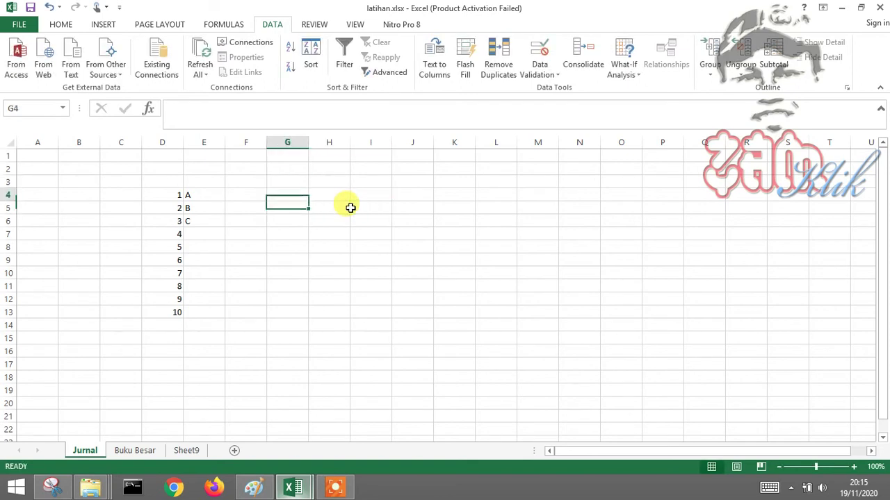
{"action": "type", "text": "tANG"}
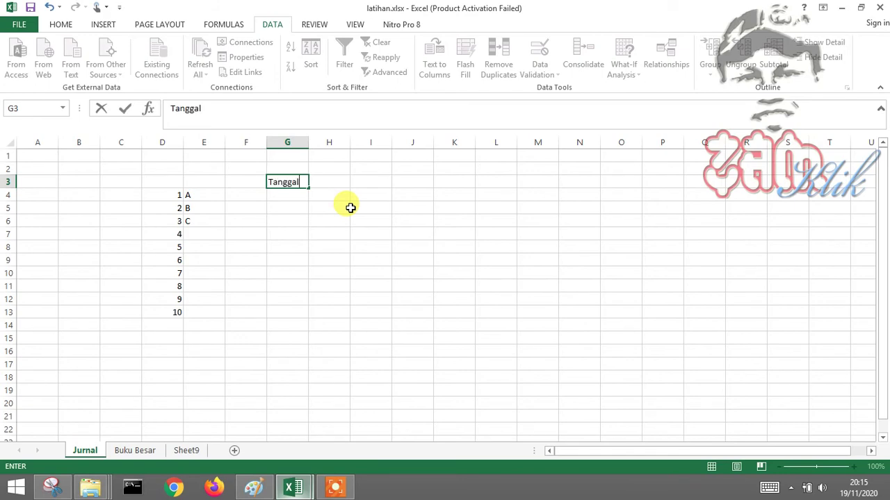
{"action": "type", "text": "gal"}
{"action": "left_click", "coordinate": [481, 271]}
{"action": "left_click", "coordinate": [856, 467]}
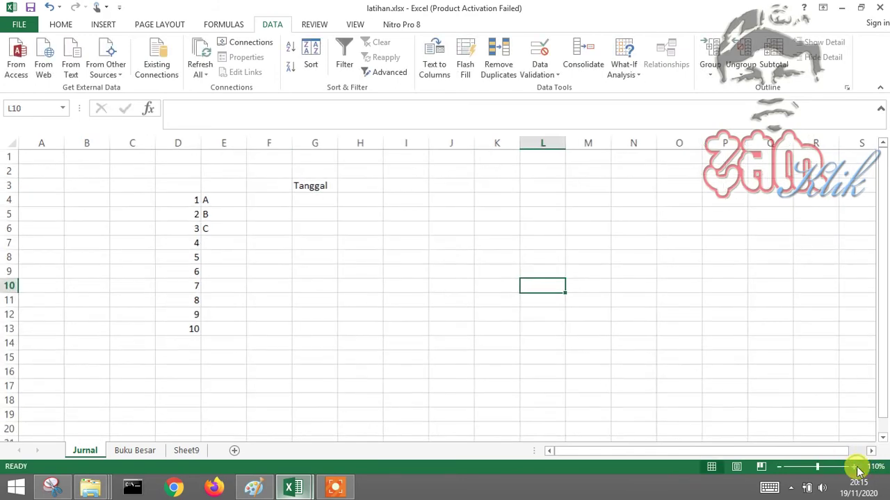
{"action": "left_click", "coordinate": [856, 467]}
{"action": "left_click", "coordinate": [857, 468]}
{"action": "left_click", "coordinate": [856, 467]}
{"action": "left_click", "coordinate": [486, 205]}
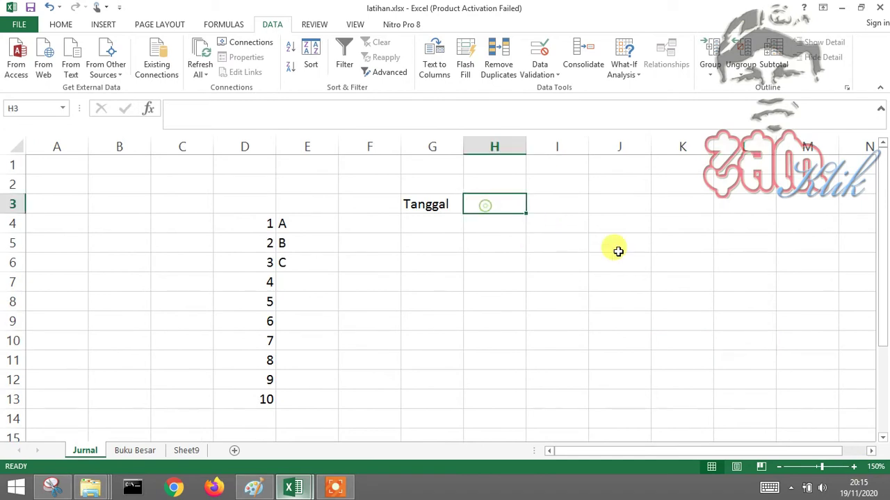
{"action": "key", "text": "Right"}
{"action": "key", "text": "Down"}
{"action": "key", "text": "Right"}
{"action": "key", "text": "Down"}
{"action": "key", "text": "Left"}
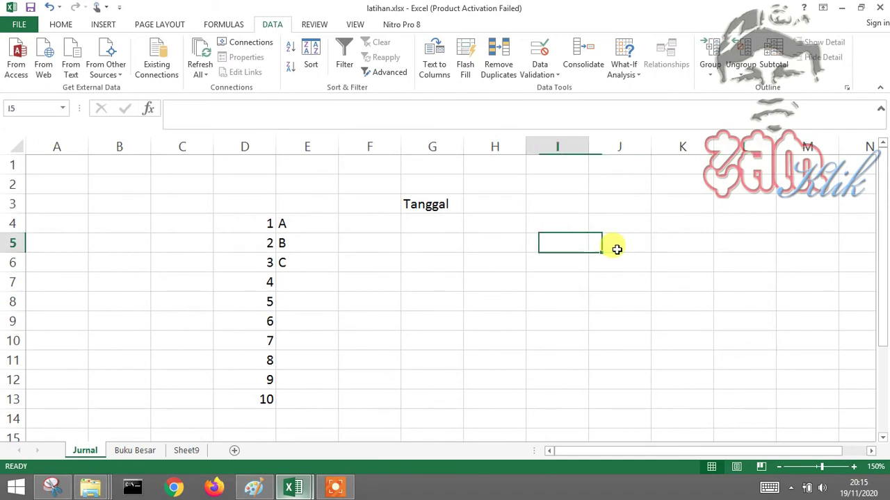
{"action": "key", "text": "Left"}
{"action": "key", "text": "Left"}
{"action": "key", "text": "Up"}
{"action": "key", "text": "Up"}
{"action": "key", "text": "Right"}
{"action": "left_click", "coordinate": [618, 249], "text": "shift"}
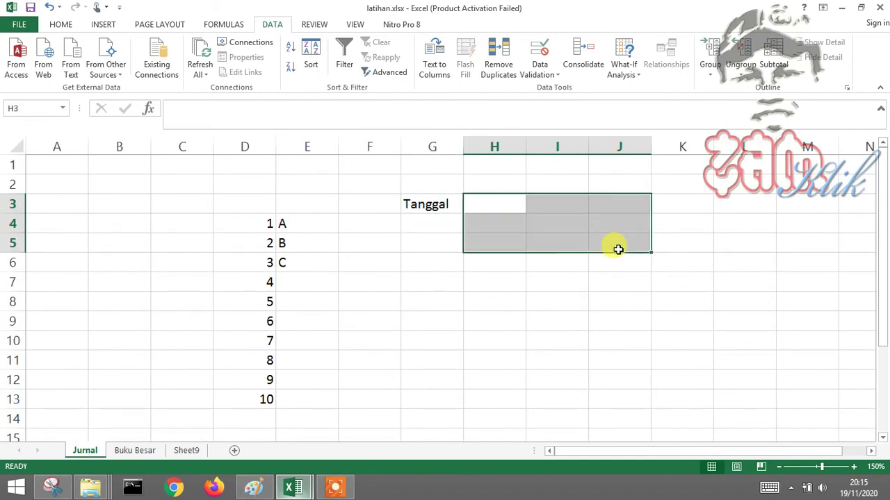
{"action": "key", "text": "Left"}
{"action": "key", "text": "Left"}
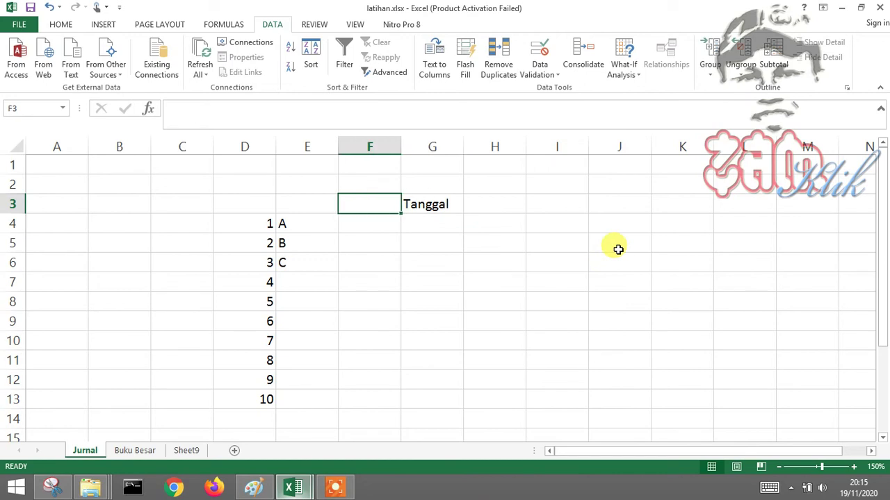
Add the headings Uraian in H3 and Ref in I3
{"action": "key", "text": "Right"}
{"action": "key", "text": "Right"}
{"action": "type", "text": "U"}
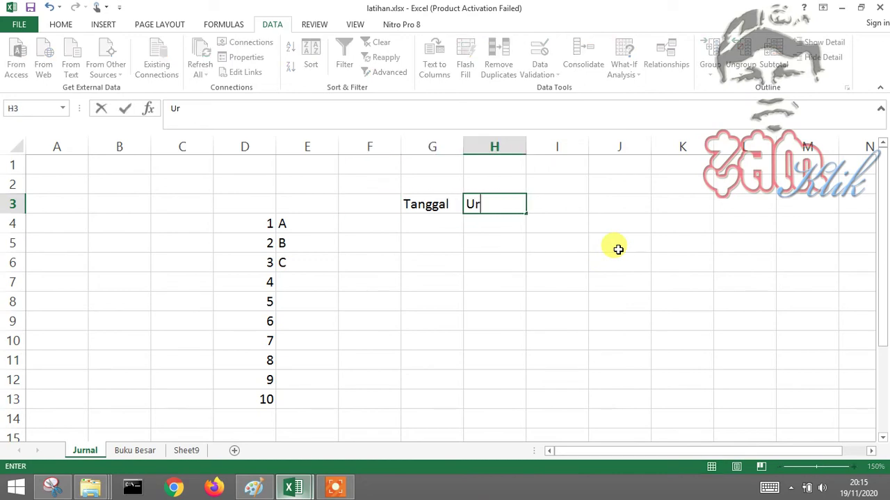
{"action": "type", "text": "raian"}
{"action": "key", "text": "Return"}
{"action": "key", "text": "Up"}
{"action": "key", "text": "Right"}
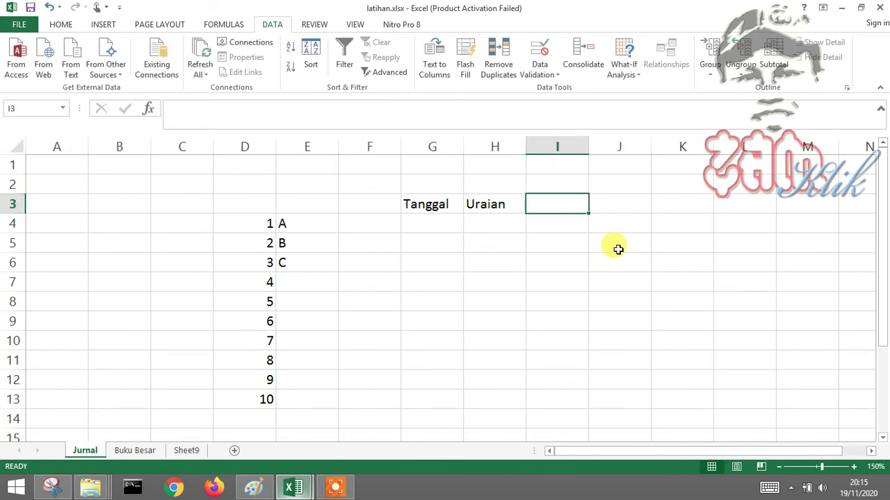
{"action": "type", "text": "Ref"}
{"action": "key", "text": "Return"}
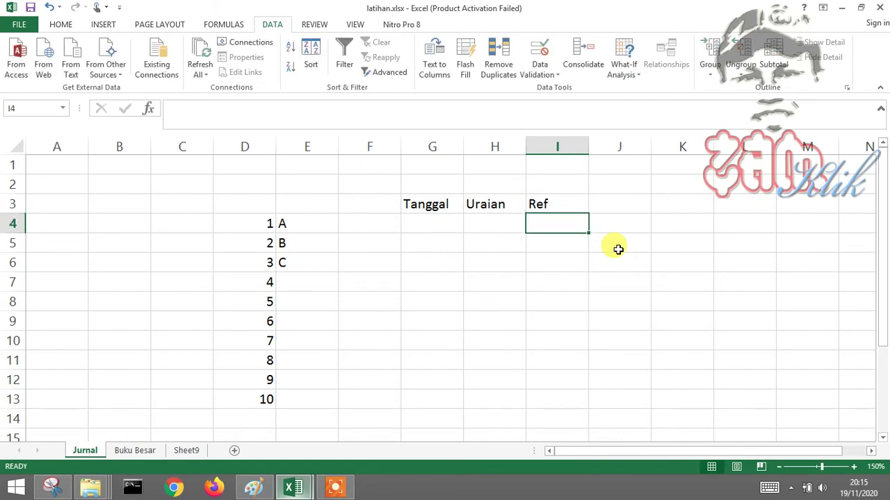
Add the headings Debet in J3 and Kredit in K3, and select G4 under Tanggal
{"action": "key", "text": "Up"}
{"action": "key", "text": "Right"}
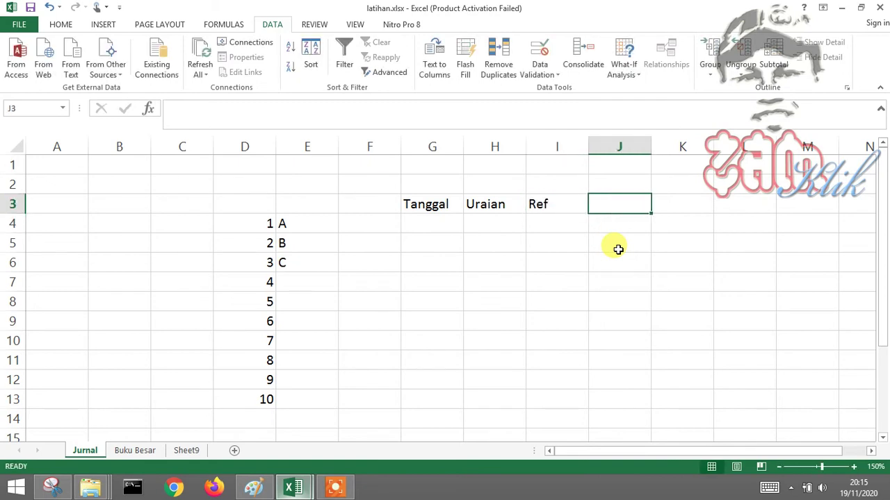
{"action": "type", "text": "Debet"}
{"action": "key", "text": "Tab"}
{"action": "type", "text": "K"}
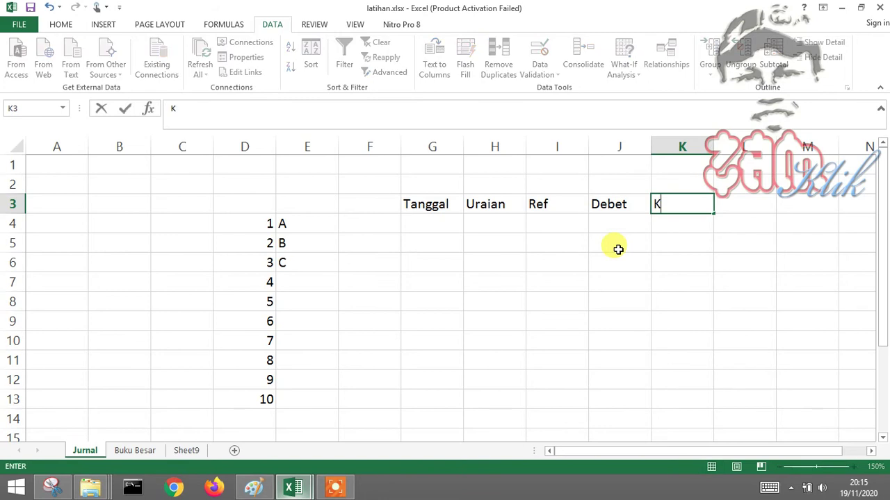
{"action": "type", "text": "redit"}
{"action": "key", "text": "Return"}
{"action": "key", "text": "Left"}
{"action": "key", "text": "Left"}
{"action": "key", "text": "Left"}
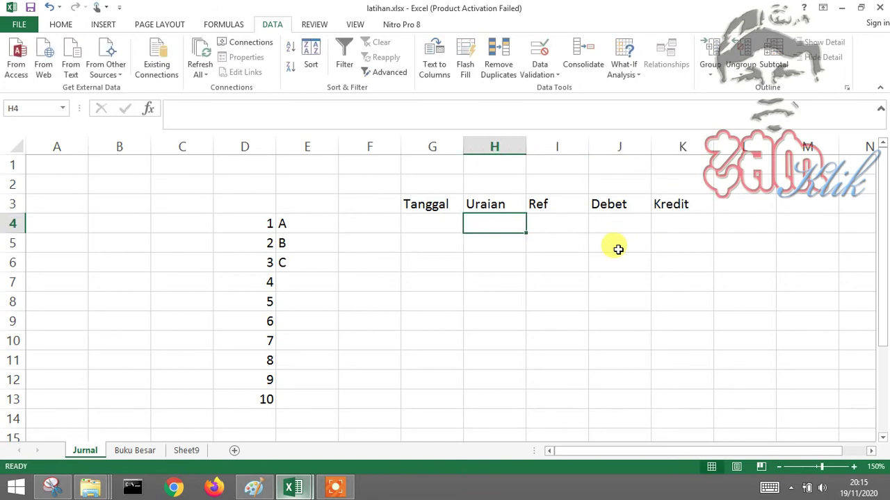
{"action": "key", "text": "Left"}
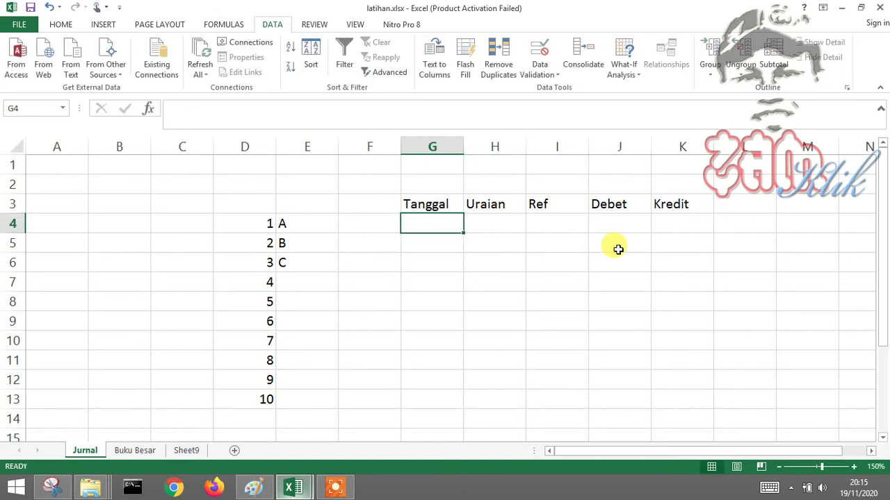
{"action": "type", "text": "1"}
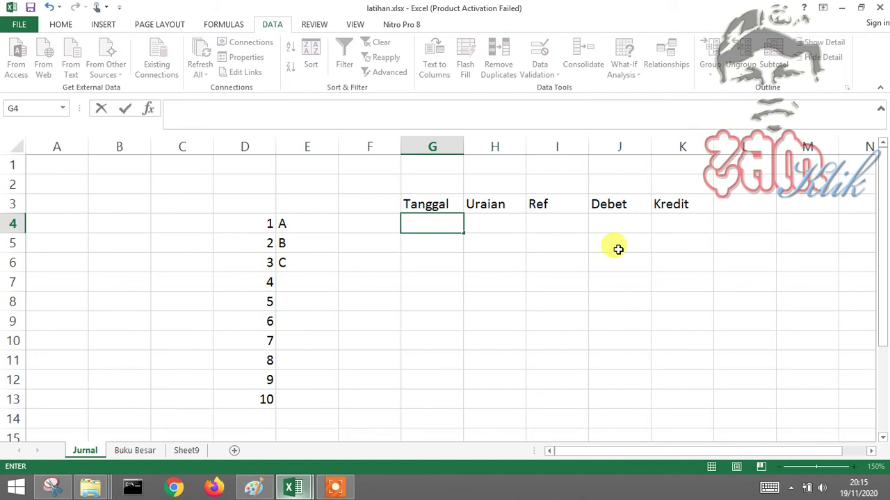
{"action": "left_click", "coordinate": [618, 248]}
{"action": "key", "text": "Left"}
{"action": "key", "text": "Left"}
{"action": "key", "text": "Left"}
{"action": "key", "text": "Up"}
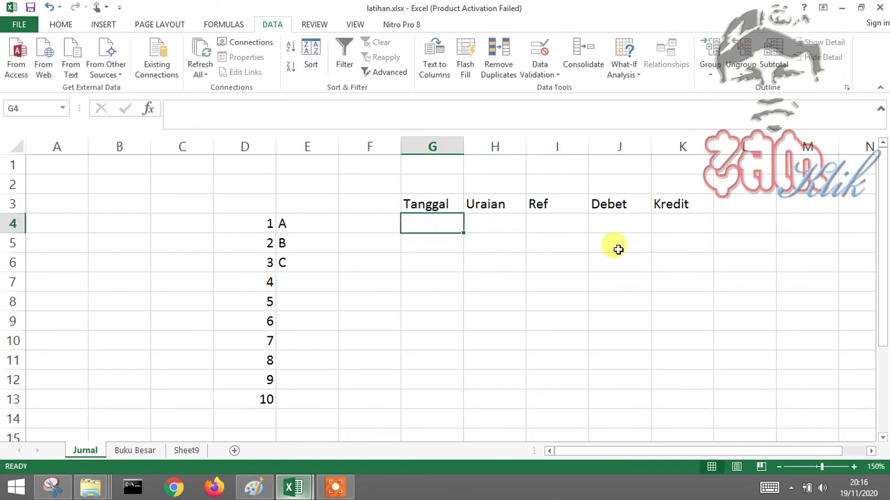
Fill row 4 of the journal with 1 under Tanggal, Beli under Uraian and 1101 under Ref
{"action": "type", "text": "1"}
{"action": "key", "text": "Tab"}
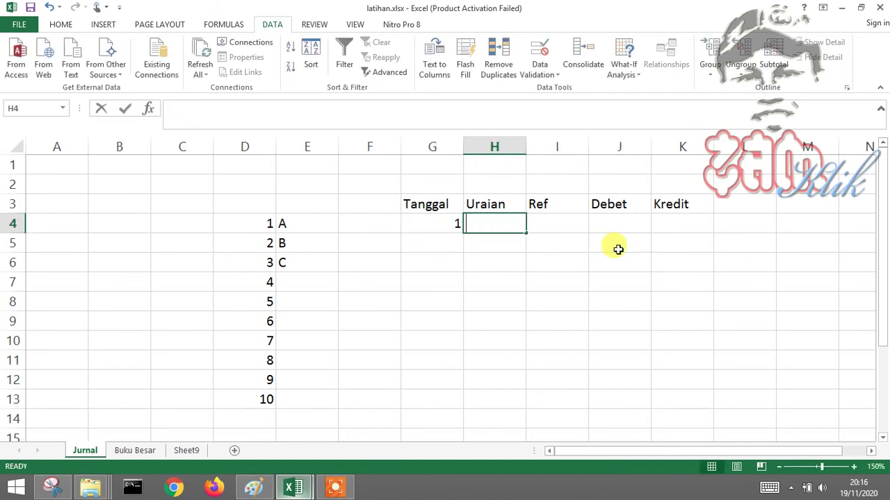
{"action": "type", "text": "Beli"}
{"action": "key", "text": "Return"}
{"action": "key", "text": "Up"}
{"action": "key", "text": "Right"}
{"action": "type", "text": "1"}
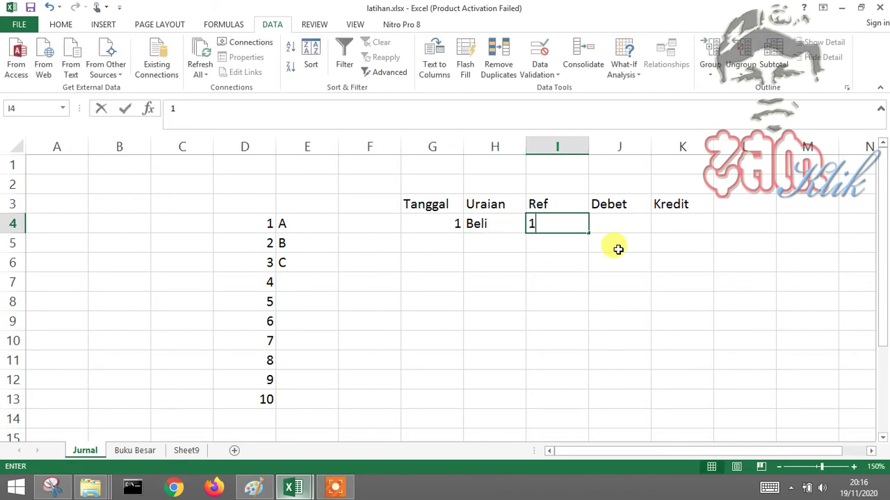
{"action": "type", "text": "101"}
{"action": "key", "text": "Return"}
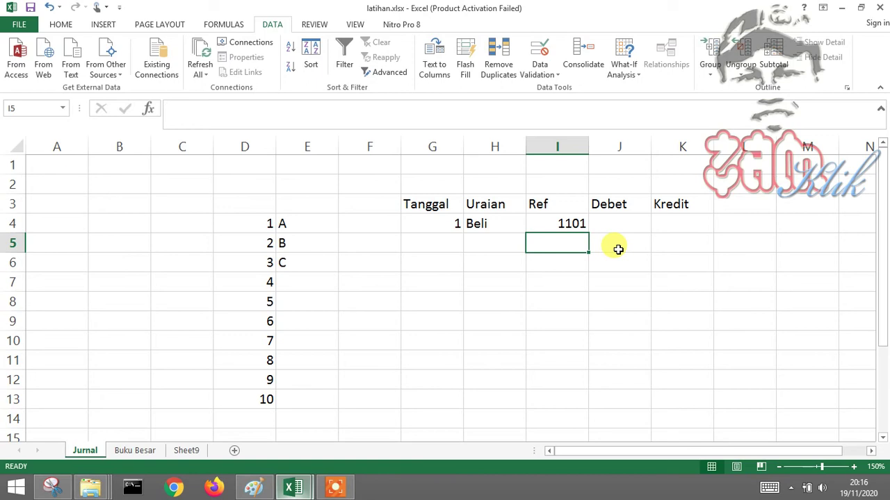
Enter 10000 under Debet in J4 and 10000 under Kredit in K5
{"action": "key", "text": "Up"}
{"action": "key", "text": "Right"}
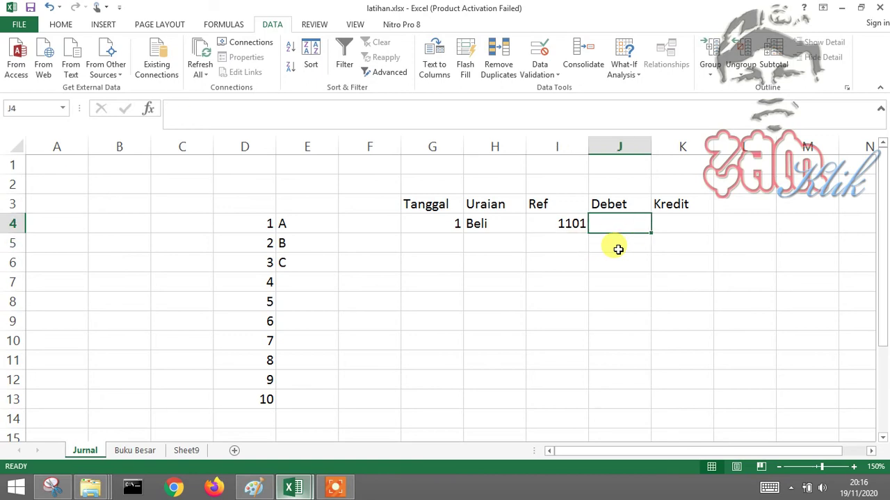
{"action": "type", "text": "10000"}
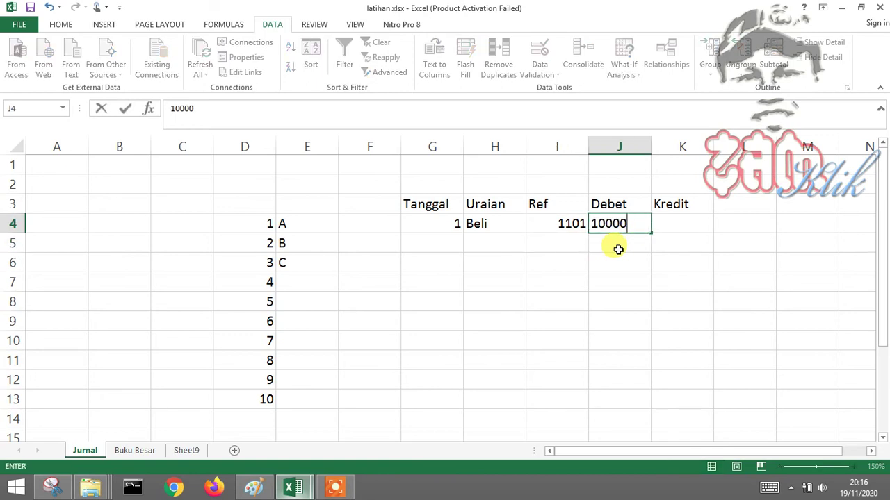
{"action": "key", "text": "Return"}
{"action": "key", "text": "Right"}
{"action": "type", "text": "10000"}
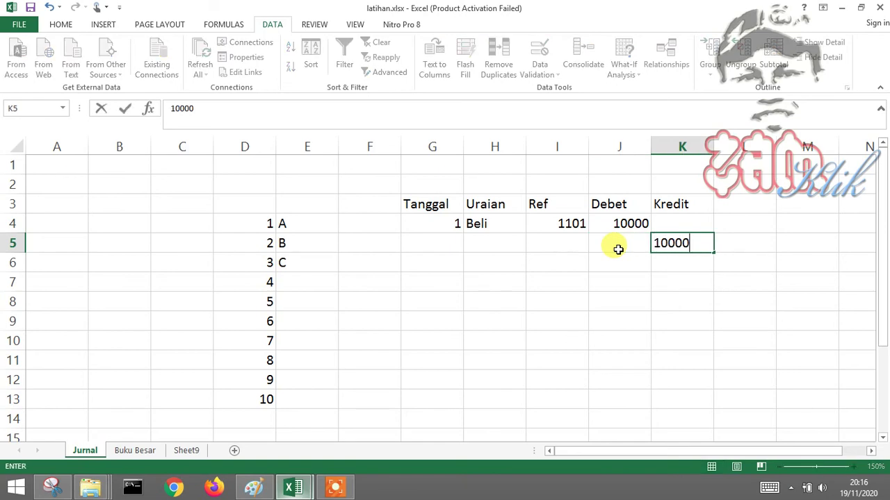
{"action": "key", "text": "Return"}
Enter 2001 under Ref in I5, beside the credit entry of the journal
{"action": "key", "text": "Left"}
{"action": "key", "text": "Left"}
{"action": "key", "text": "Up"}
{"action": "type", "text": "20"}
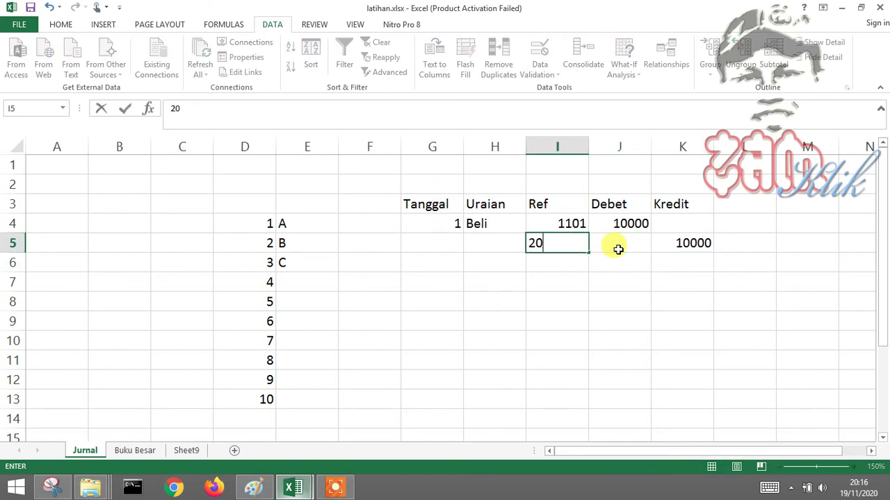
{"action": "key", "text": "Return"}
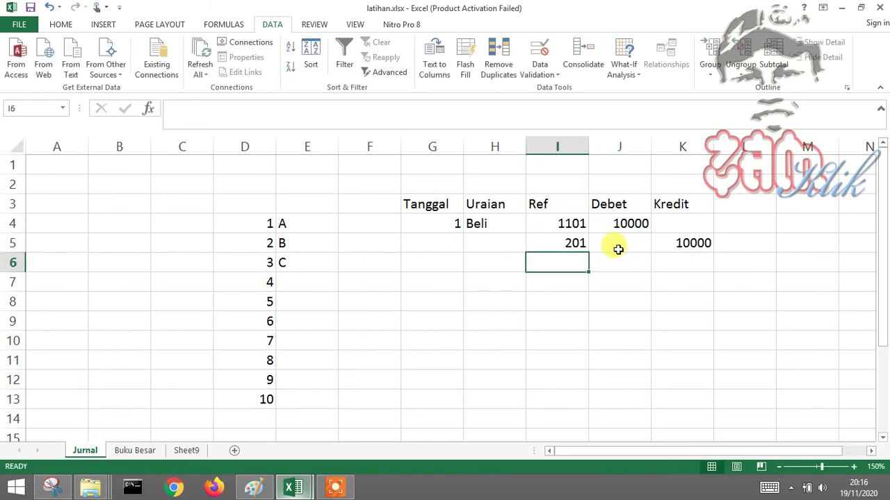
{"action": "key", "text": "Up"}
{"action": "key", "text": "F2"}
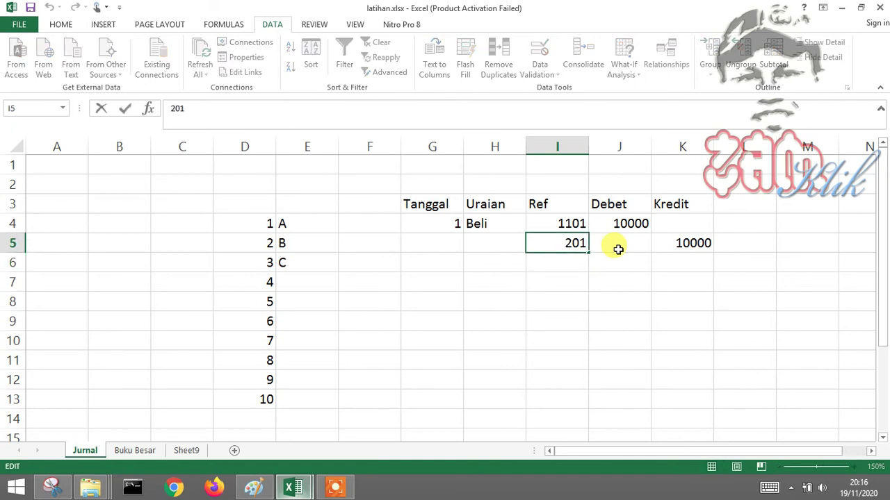
{"action": "key", "text": "Return"}
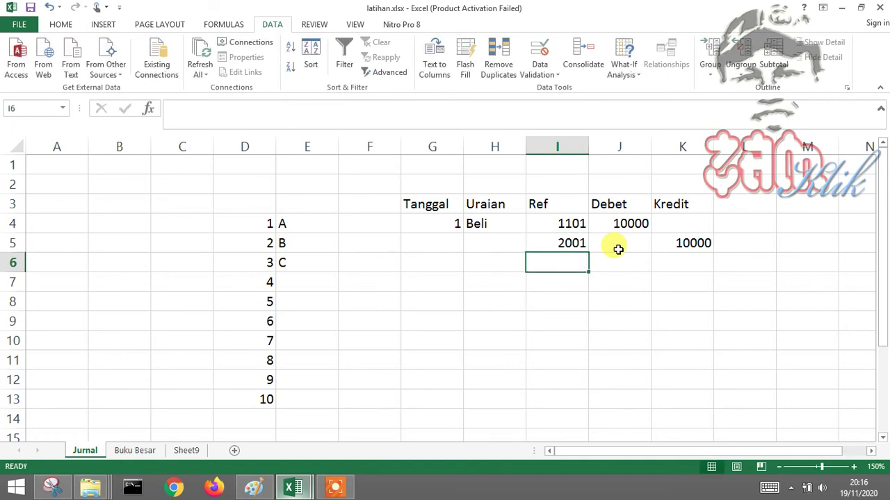
Add the repeated Ref codes 1101 in I6 and 2001 in I7
{"action": "type", "text": "1"}
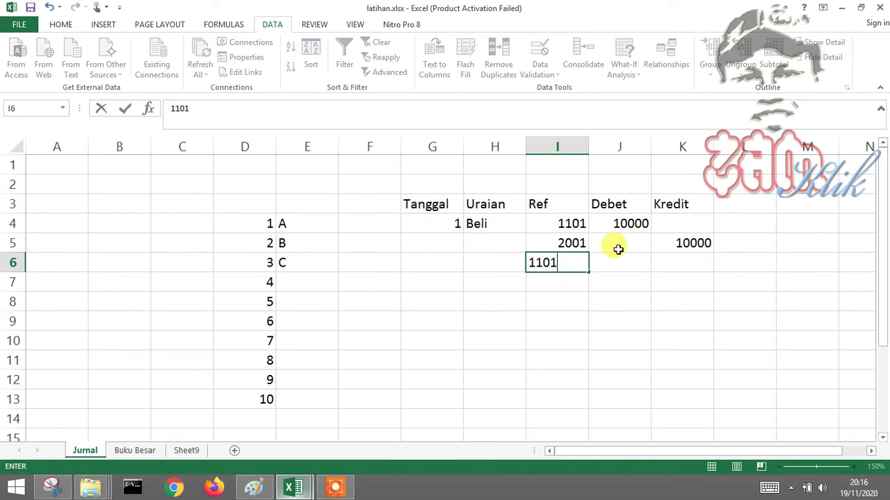
{"action": "type", "text": "001"}
{"action": "key", "text": "Return"}
{"action": "type", "text": "20"}
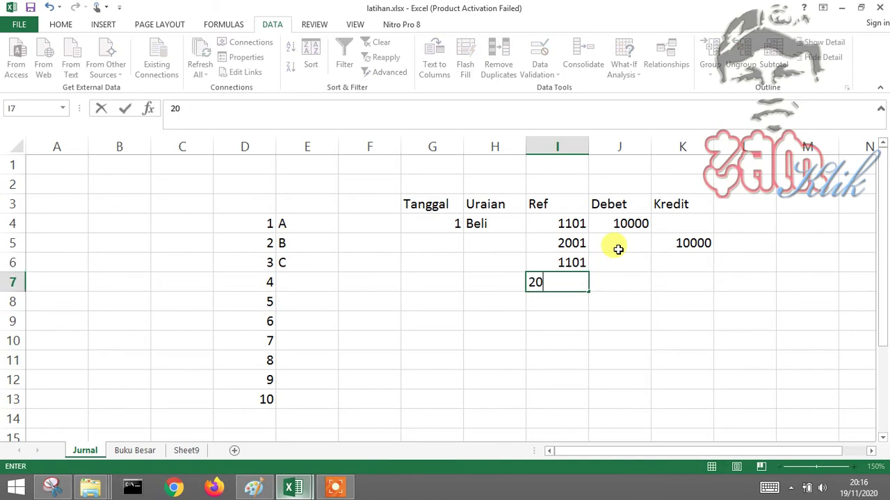
{"action": "key", "text": "Return"}
Copy the Ref codes in I4:I7 and paste them starting at B3
{"action": "key", "text": "Up"}
{"action": "key", "text": "Up"}
{"action": "key", "text": "Up"}
{"action": "key", "text": "Up"}
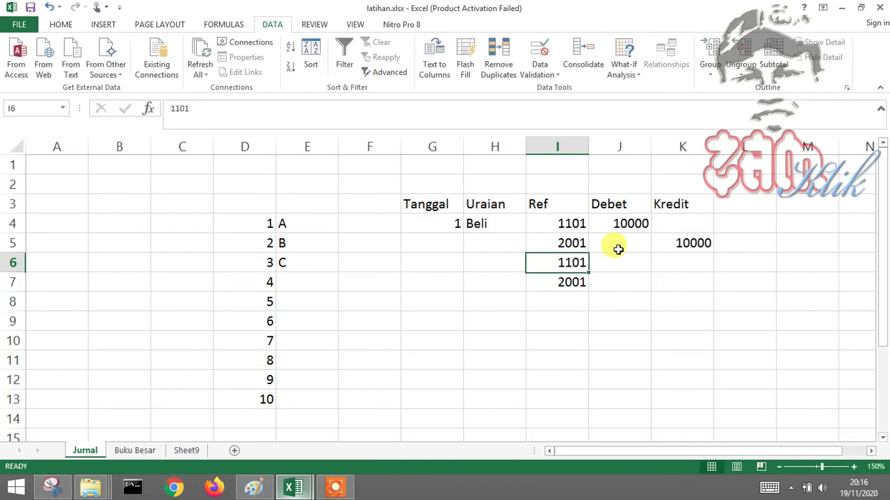
{"action": "key", "text": "shift+Down"}
{"action": "key", "text": "shift+Down"}
{"action": "key", "text": "shift+Down"}
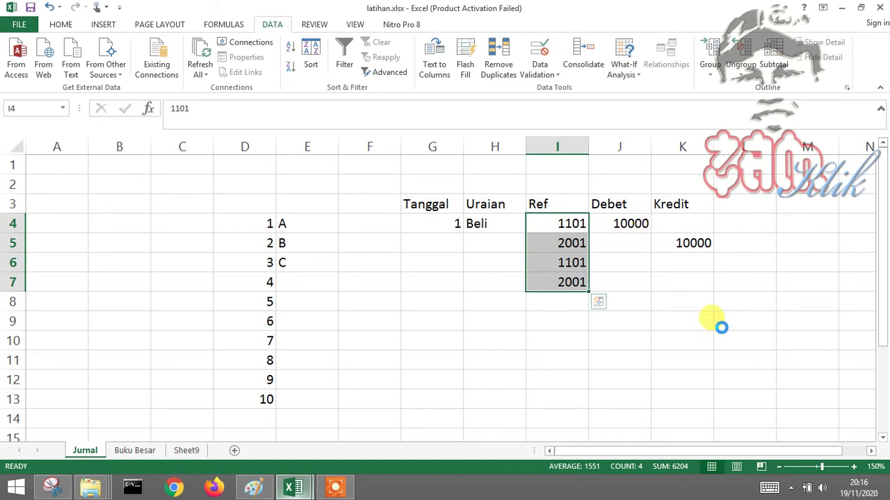
{"action": "key", "text": "ctrl+c"}
{"action": "left_click", "coordinate": [110, 201]}
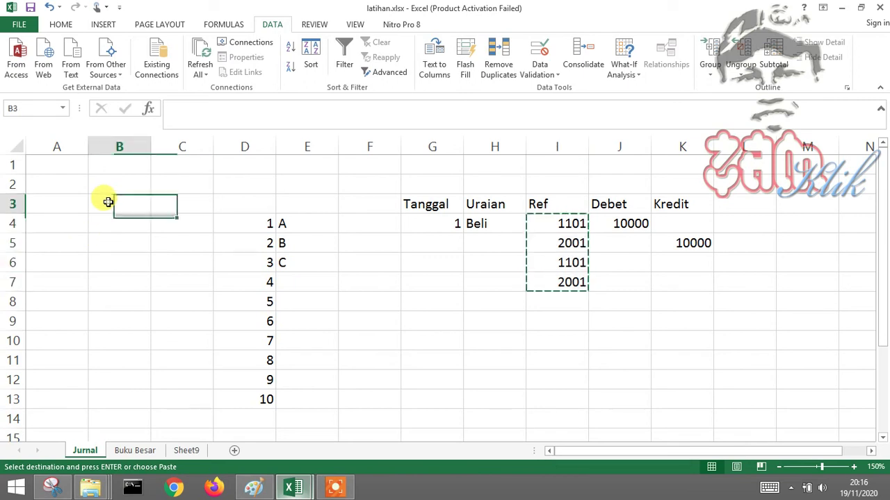
{"action": "right_click", "coordinate": [111, 203]}
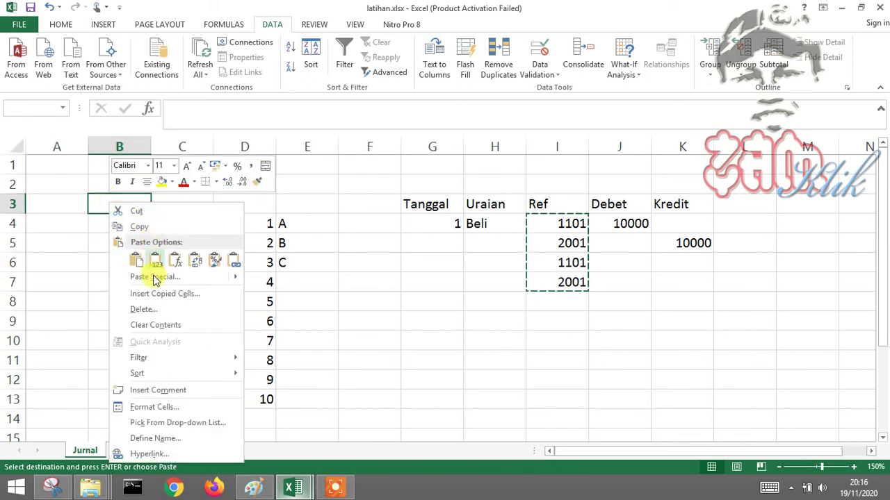
{"action": "left_click", "coordinate": [136, 260]}
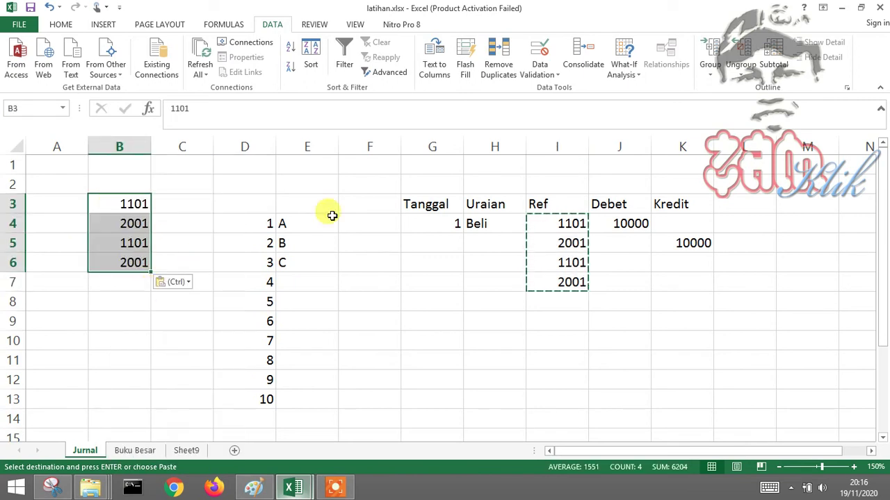
{"action": "key", "text": "Escape"}
Remove the duplicate codes from the pasted list in B3:B6, using column B
{"action": "left_click", "coordinate": [313, 66]}
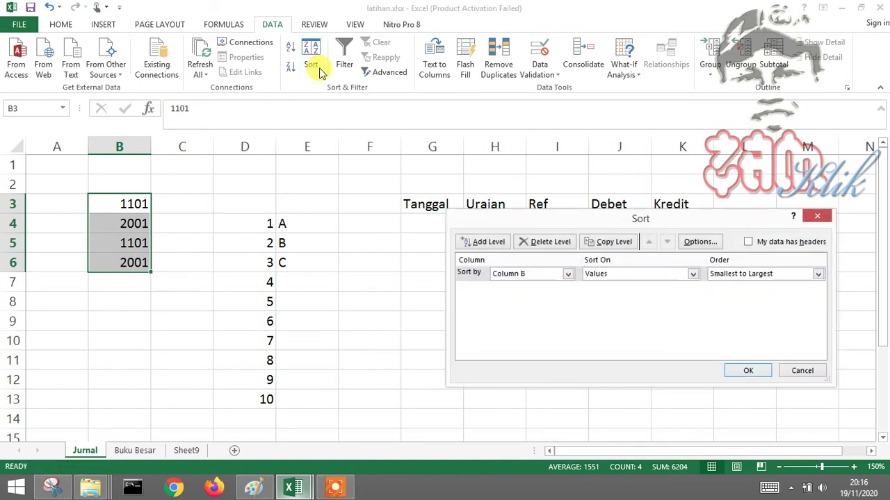
{"action": "left_click", "coordinate": [817, 374]}
{"action": "left_click", "coordinate": [511, 69]}
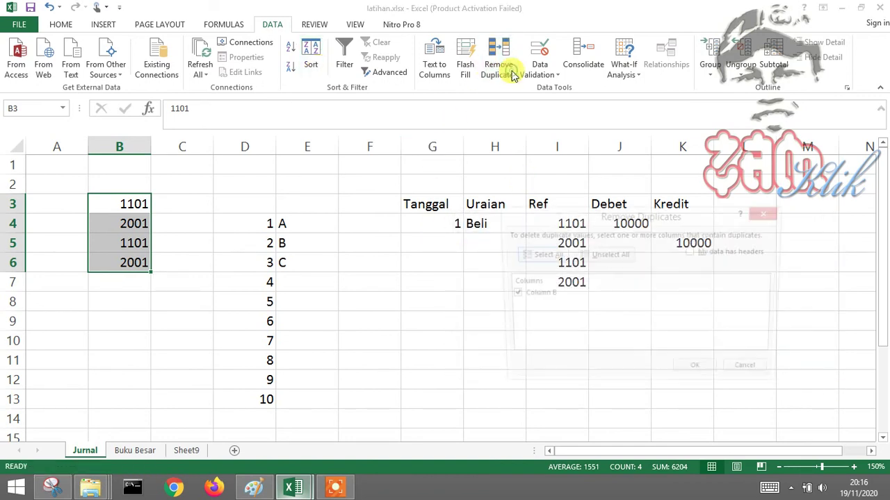
{"action": "left_click", "coordinate": [688, 371]}
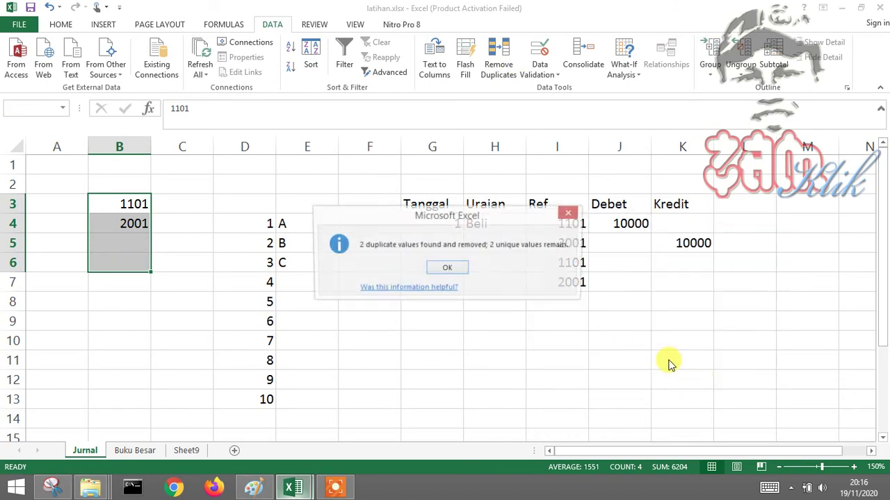
{"action": "left_click", "coordinate": [446, 268]}
{"action": "left_click", "coordinate": [111, 246]}
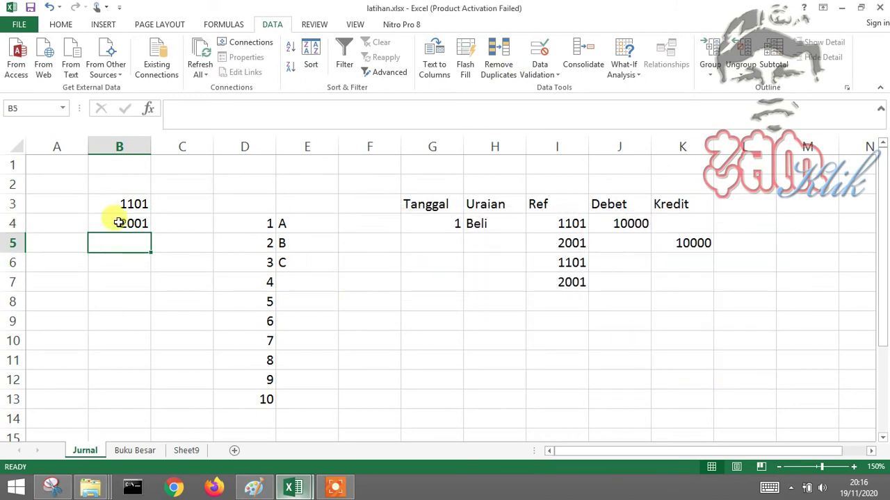
Sort the codes in B3:B4 by column B values, smallest to largest
{"action": "left_click_drag", "start_coordinate": [119, 203], "coordinate": [119, 223]}
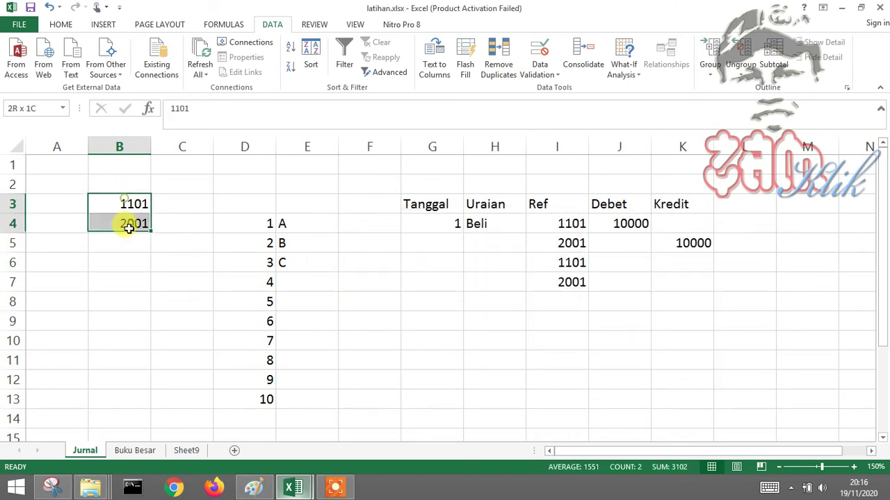
{"action": "left_click", "coordinate": [313, 63]}
{"action": "left_click", "coordinate": [741, 371]}
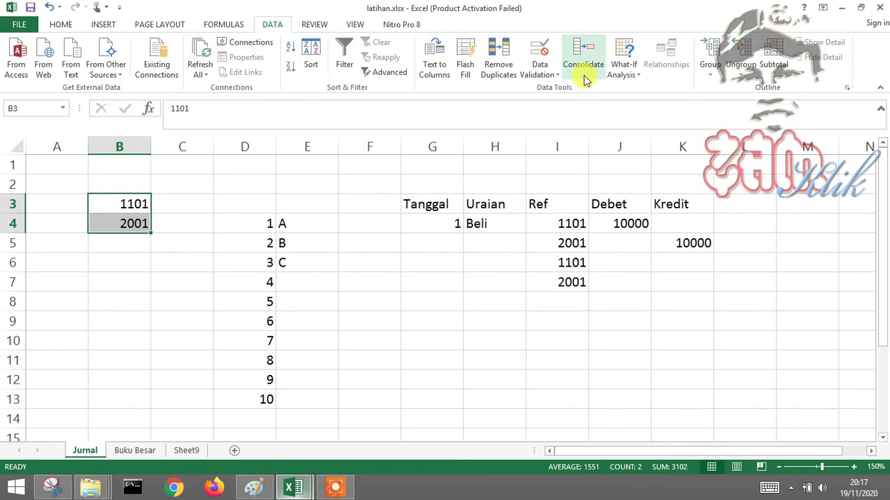
Examine the What-If Analysis and Data Validation options and the New Web Query dialog without applying anything
{"action": "left_click", "coordinate": [639, 78]}
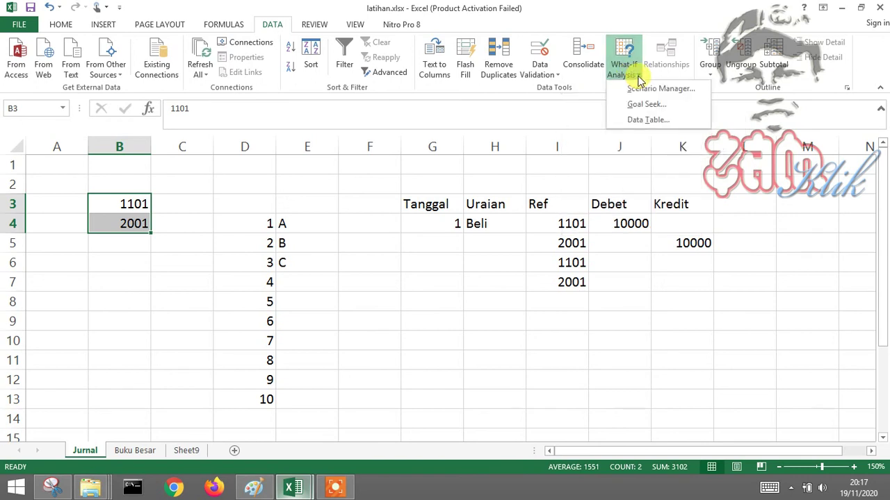
{"action": "left_click", "coordinate": [550, 77]}
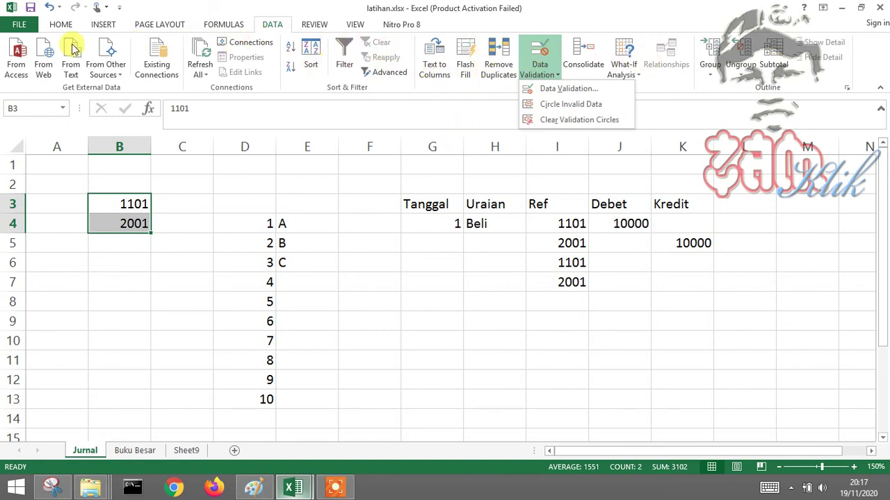
{"action": "left_click", "coordinate": [308, 188]}
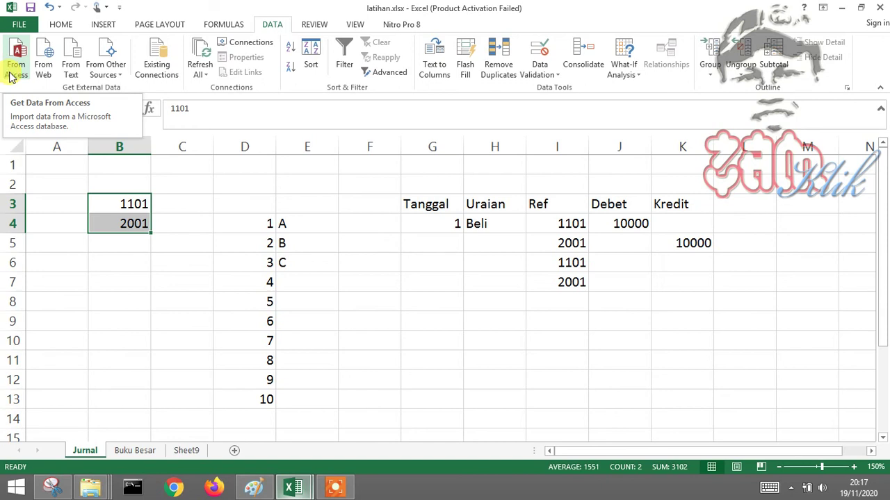
{"action": "left_click", "coordinate": [49, 70]}
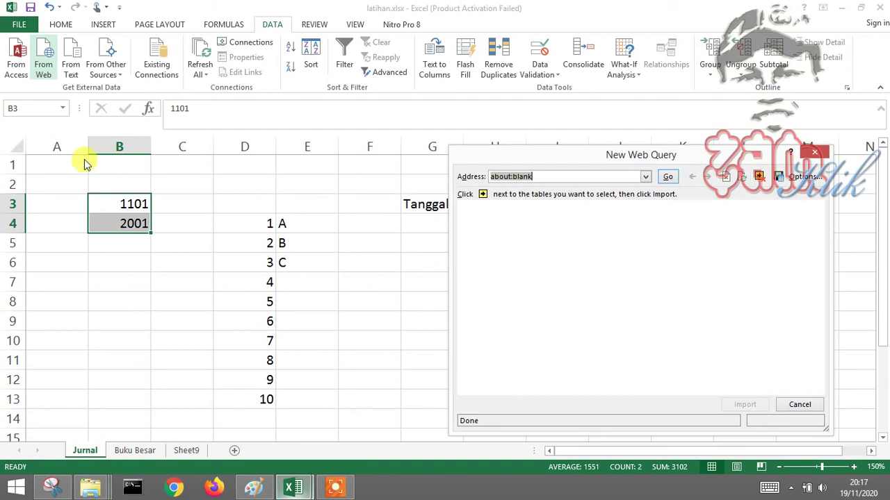
{"action": "left_click", "coordinate": [798, 405]}
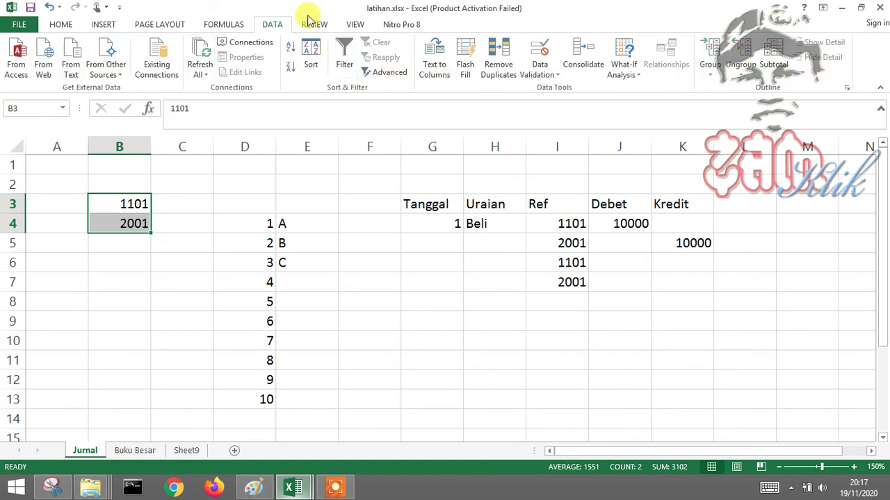
Examine the Protect Sheet, Protect Workbook and Custom Views dialogs, closing each without making changes
{"action": "left_click", "coordinate": [310, 25]}
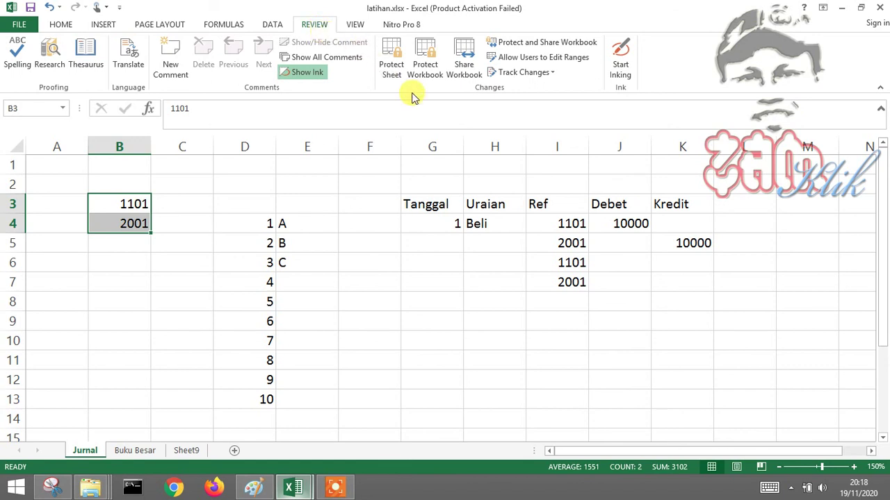
{"action": "left_click", "coordinate": [391, 56]}
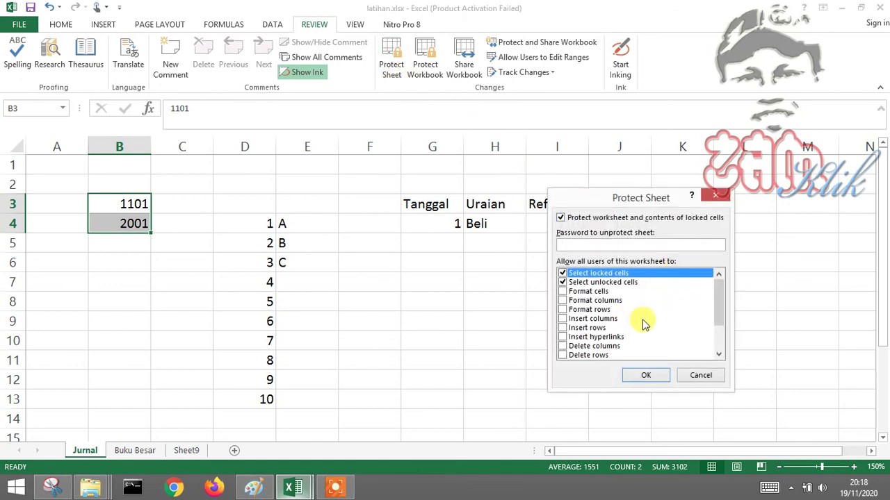
{"action": "left_click", "coordinate": [700, 375]}
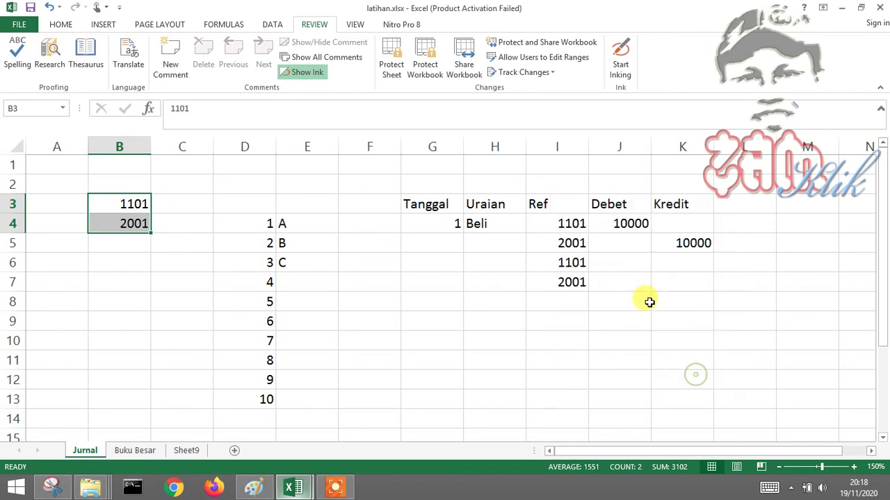
{"action": "left_click", "coordinate": [428, 76]}
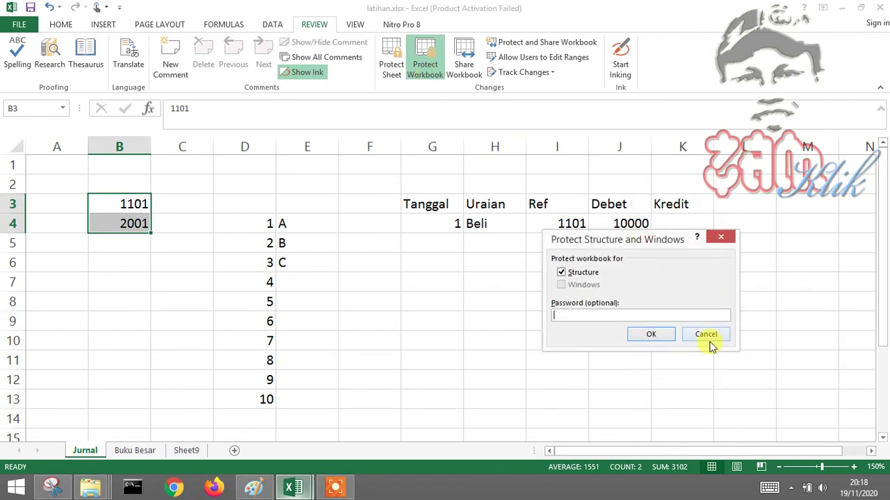
{"action": "left_click", "coordinate": [707, 335]}
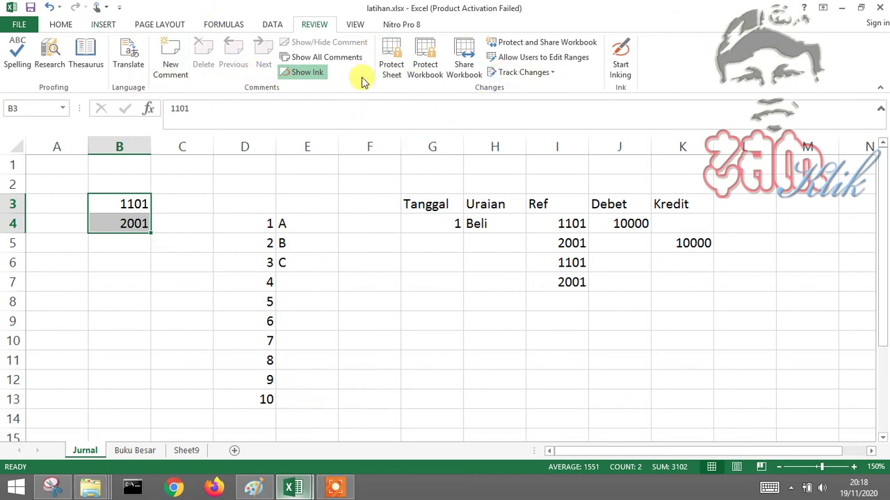
{"action": "left_click", "coordinate": [355, 27]}
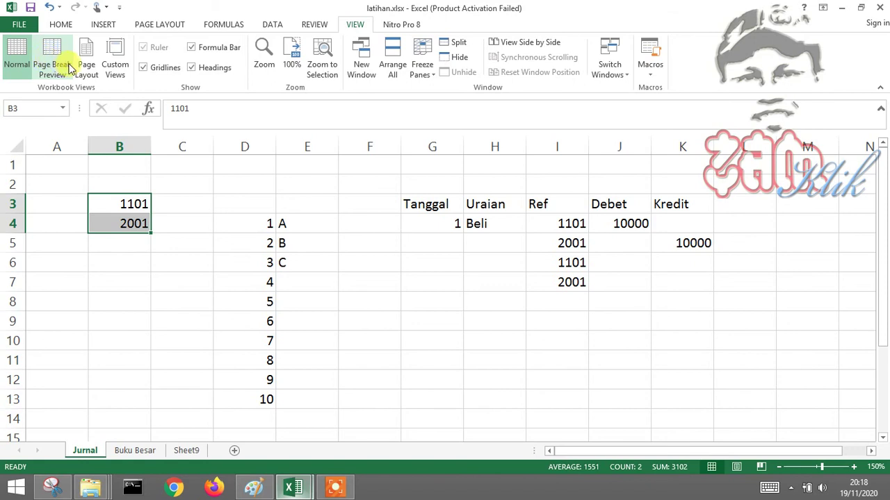
{"action": "left_click", "coordinate": [115, 69]}
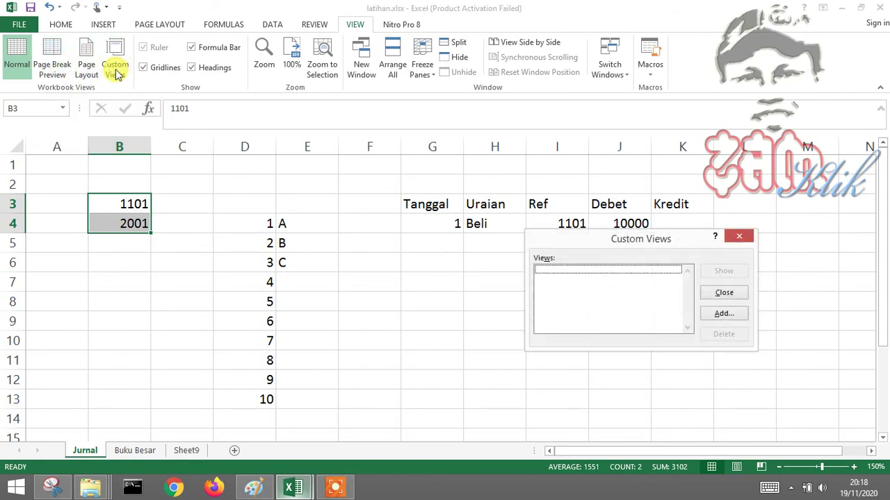
{"action": "left_click", "coordinate": [725, 296]}
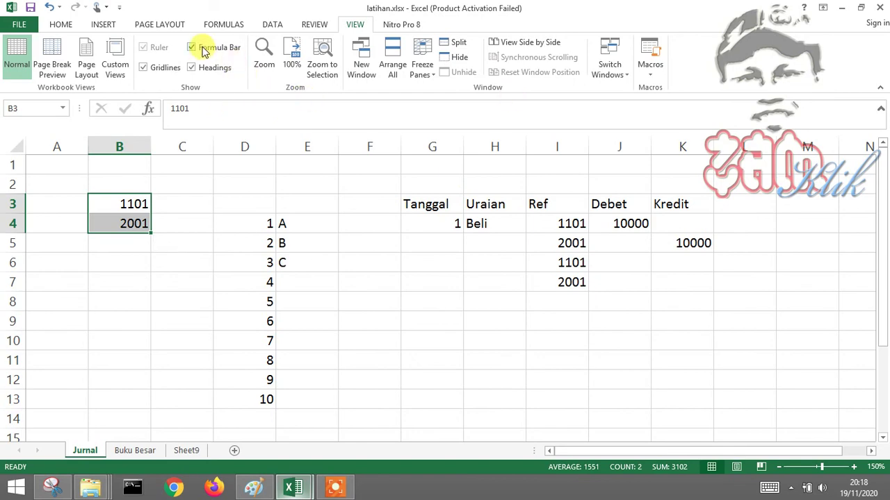
Toggle the display of the formula bar, headings and gridlines off and back on
{"action": "left_click", "coordinate": [204, 50]}
{"action": "left_click", "coordinate": [204, 50]}
{"action": "left_click", "coordinate": [204, 50]}
{"action": "left_click", "coordinate": [204, 50]}
{"action": "left_click", "coordinate": [203, 50]}
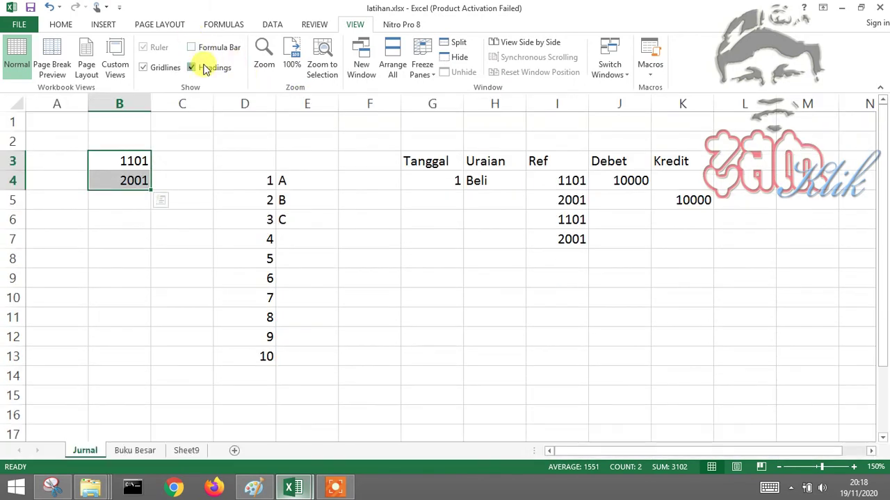
{"action": "left_click", "coordinate": [202, 67]}
{"action": "left_click", "coordinate": [202, 67]}
{"action": "left_click", "coordinate": [203, 67]}
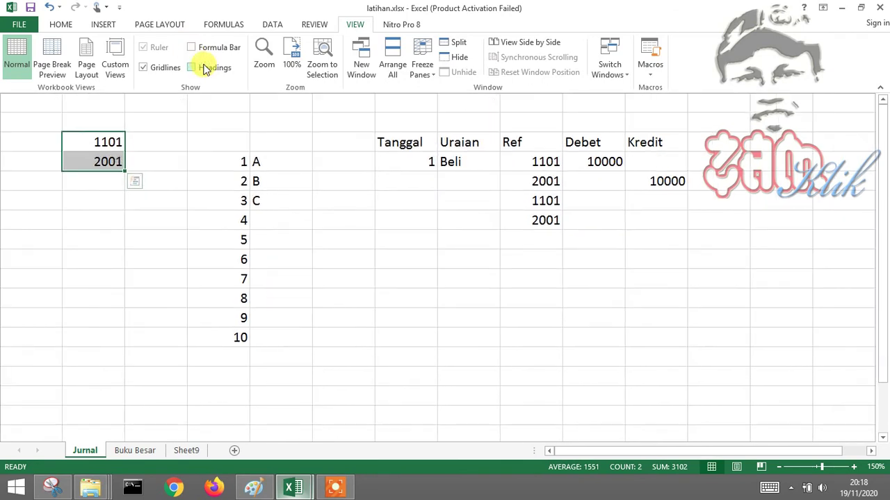
{"action": "left_click", "coordinate": [203, 67]}
{"action": "left_click", "coordinate": [166, 68]}
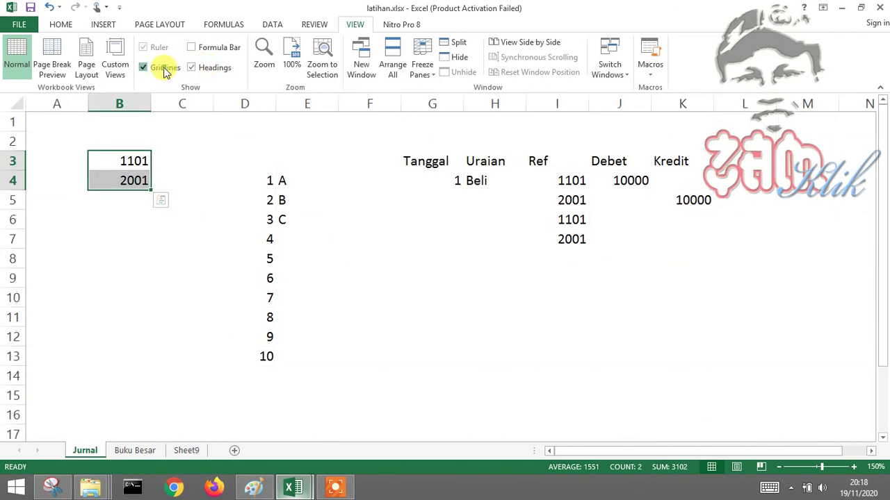
{"action": "left_click", "coordinate": [165, 69]}
{"action": "left_click", "coordinate": [217, 47]}
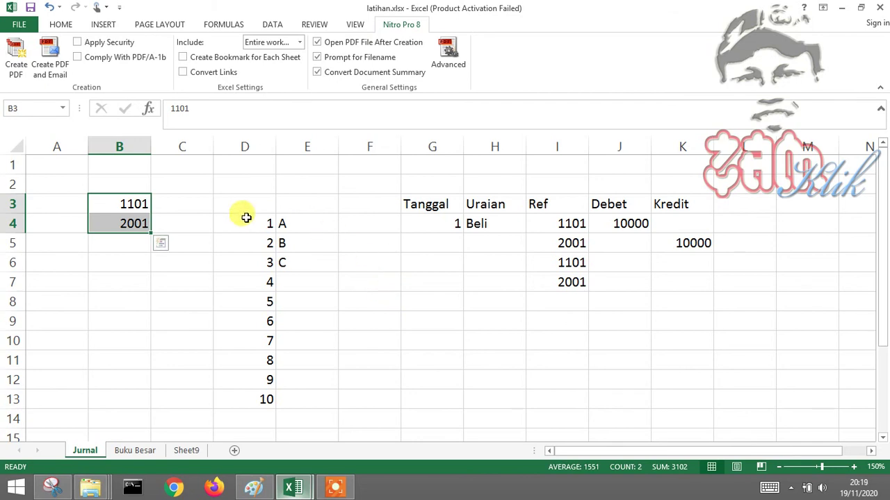
{"action": "left_click_drag", "start_coordinate": [195, 178], "coordinate": [620, 379]}
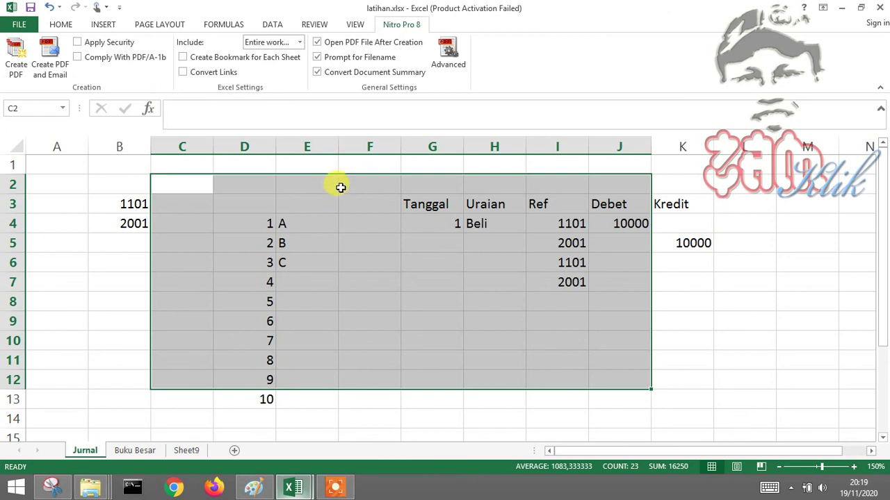
{"action": "left_click", "coordinate": [459, 307]}
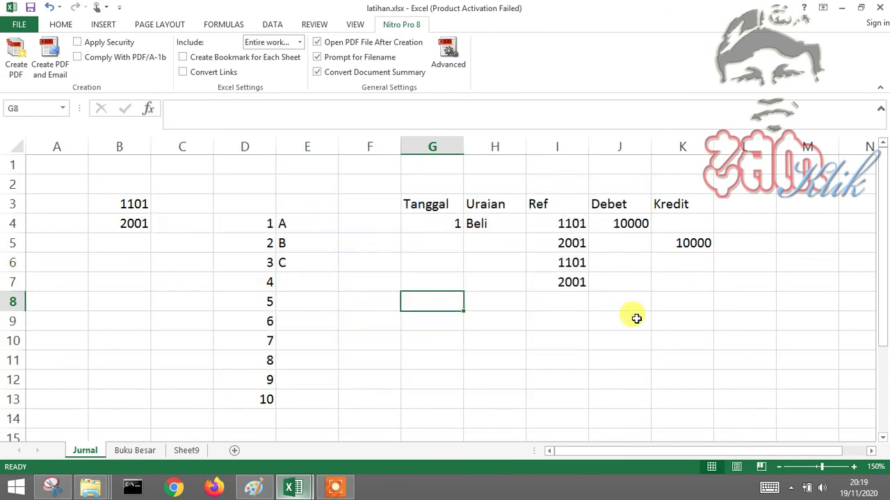